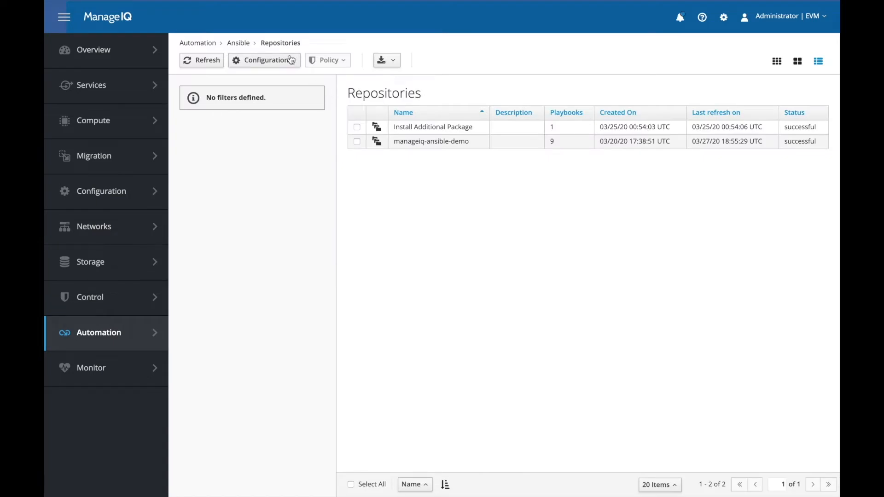
Step: Begin adding a new Ansible repository and name it Demo01
click(276, 60)
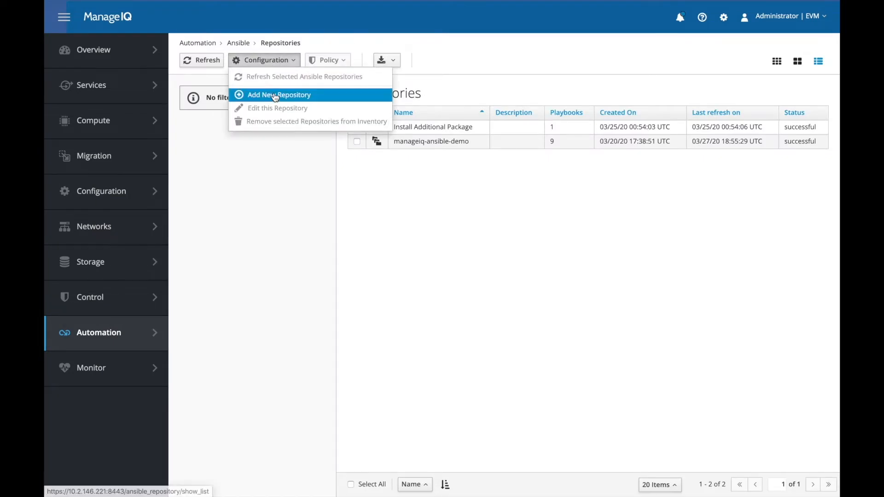
click(275, 94)
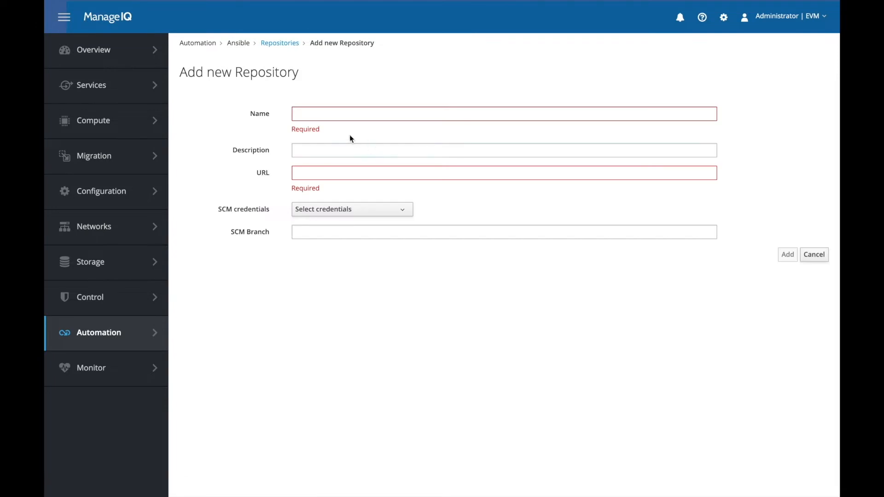
click(325, 116)
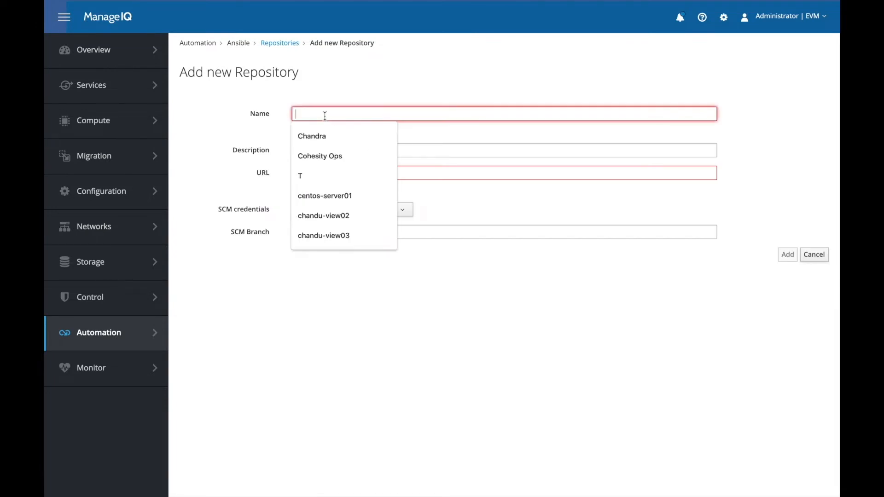
text(Demo)
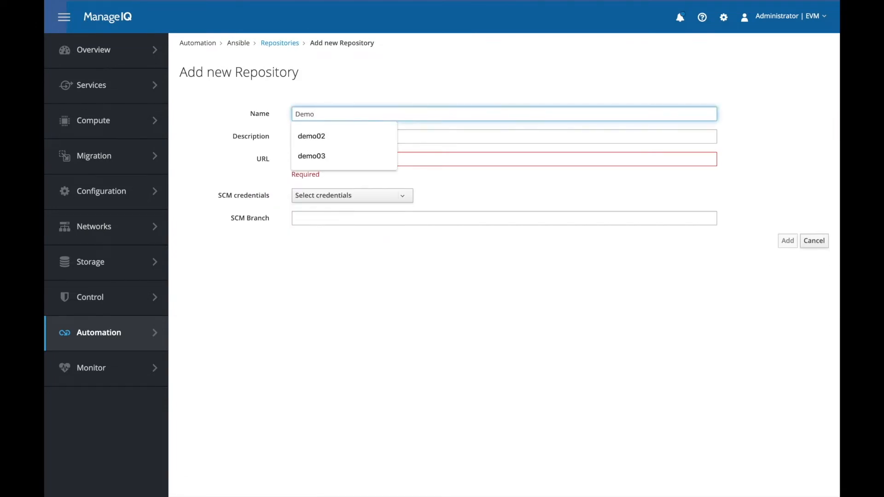
text(01)
key(Tab)
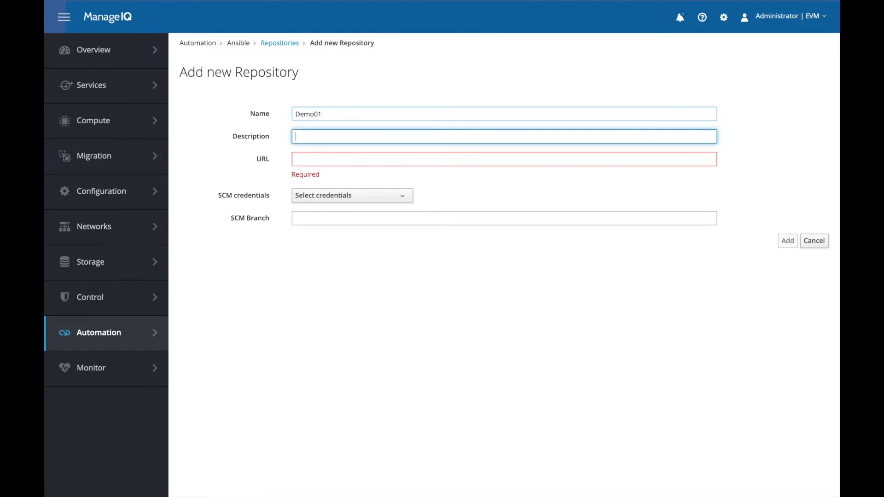
Step: Enter master as the new repository's SCM branch, leaving SCM credentials unselected, and discard the form
key(Tab)
key(Tab)
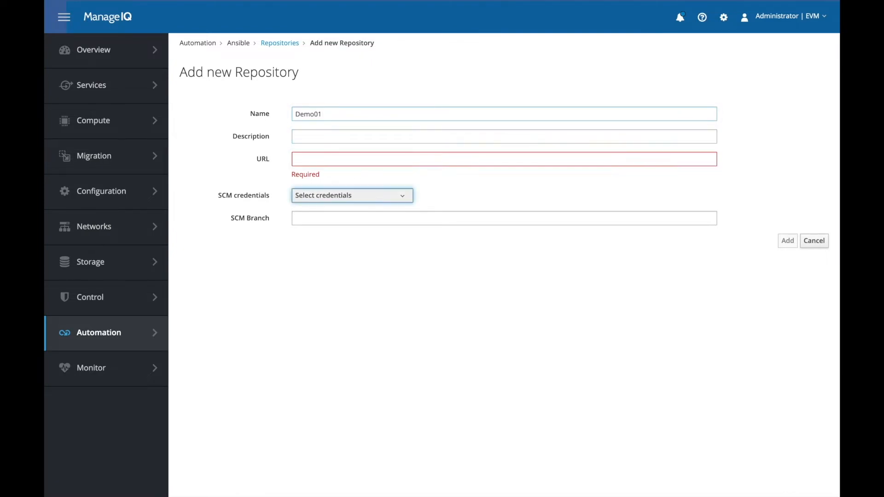
key(Down)
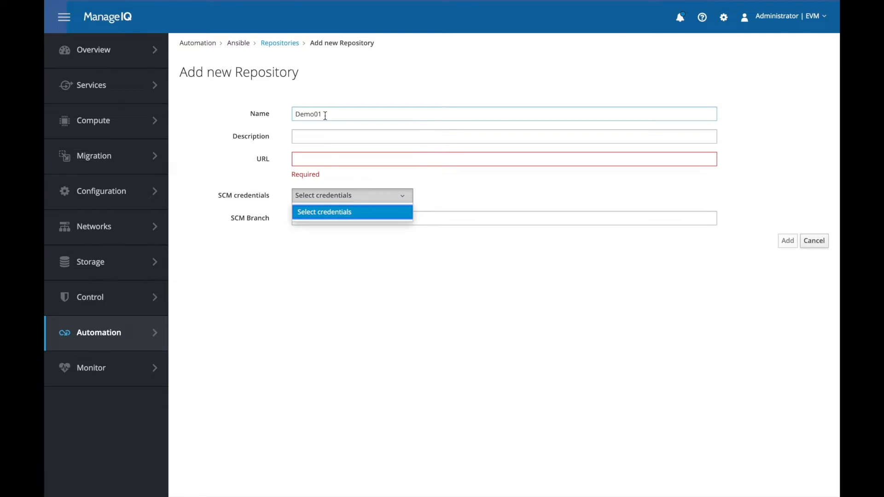
click(314, 258)
click(401, 215)
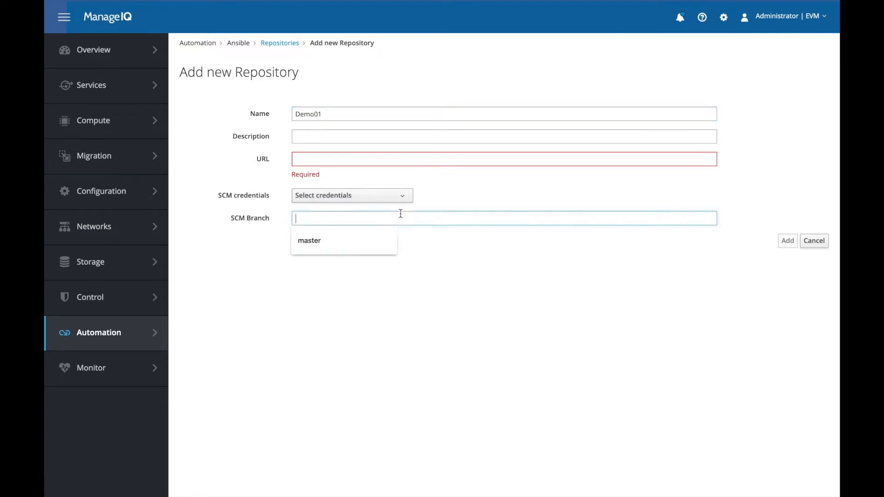
text(master)
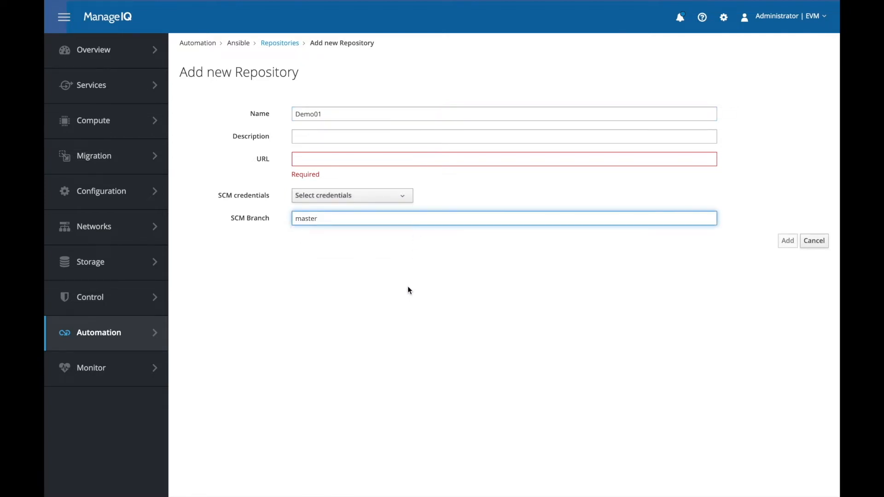
click(407, 287)
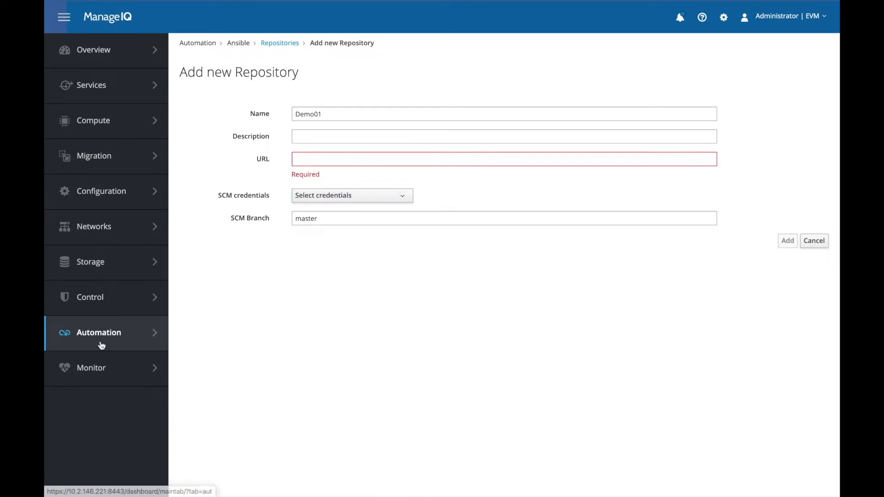
mouse_move(122, 332)
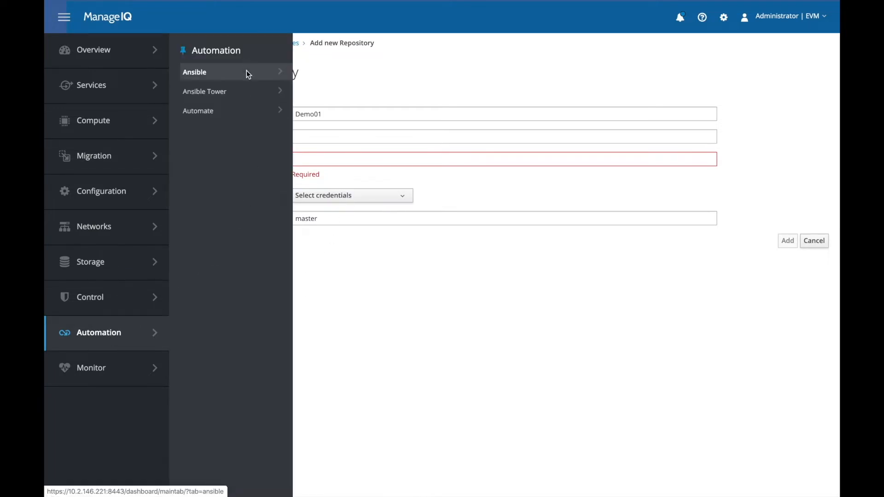
mouse_move(247, 70)
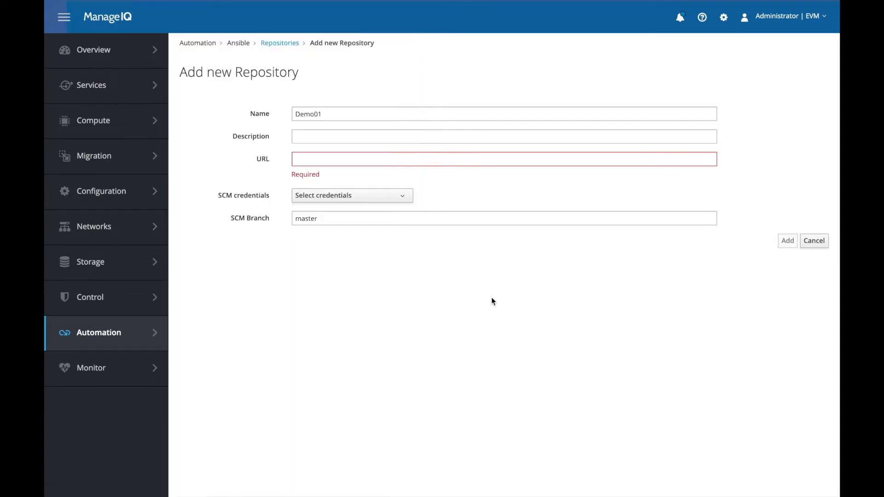
click(820, 242)
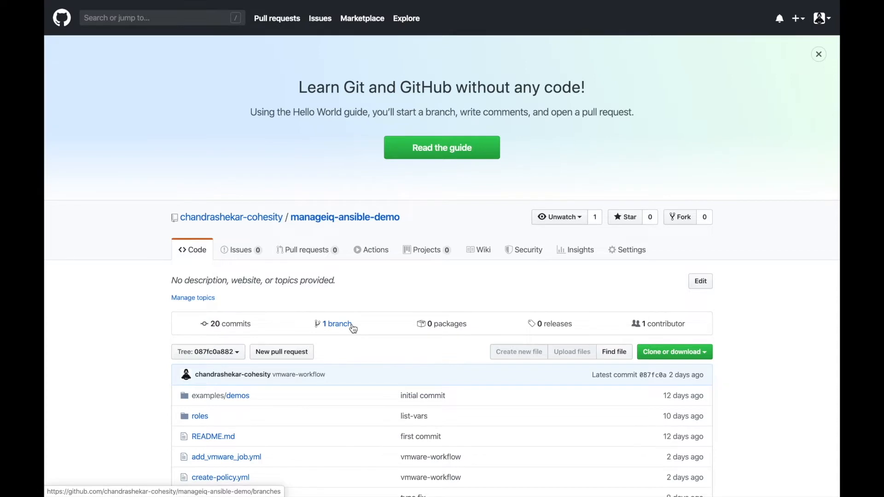
Step: Open requirements.yml in the roles folder of the manageiq-ansible-demo repository on GitHub
scroll(352, 327, down, 5)
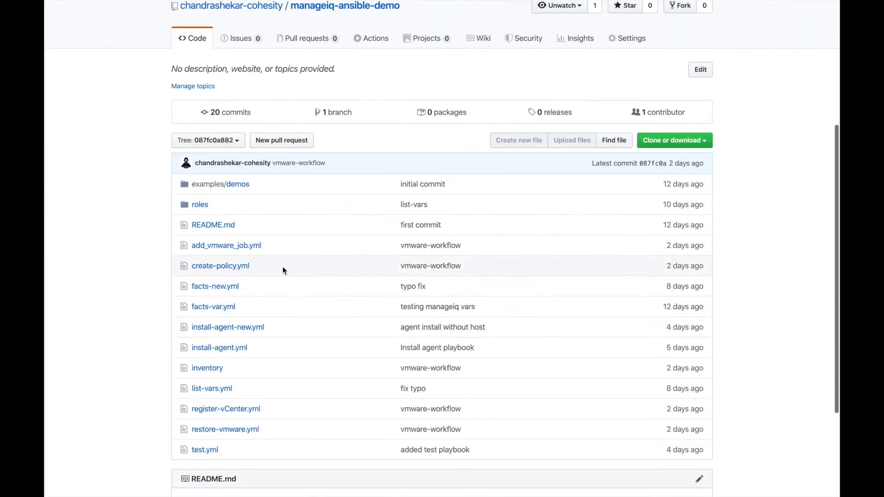
click(201, 205)
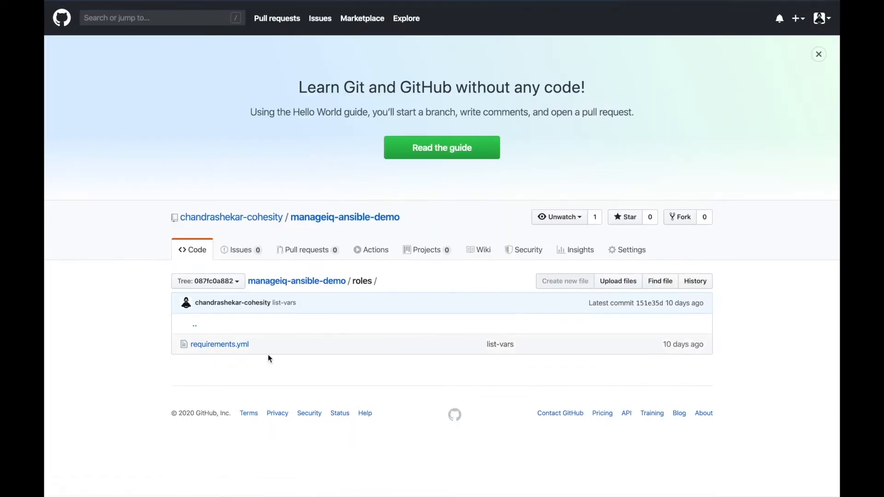
click(237, 350)
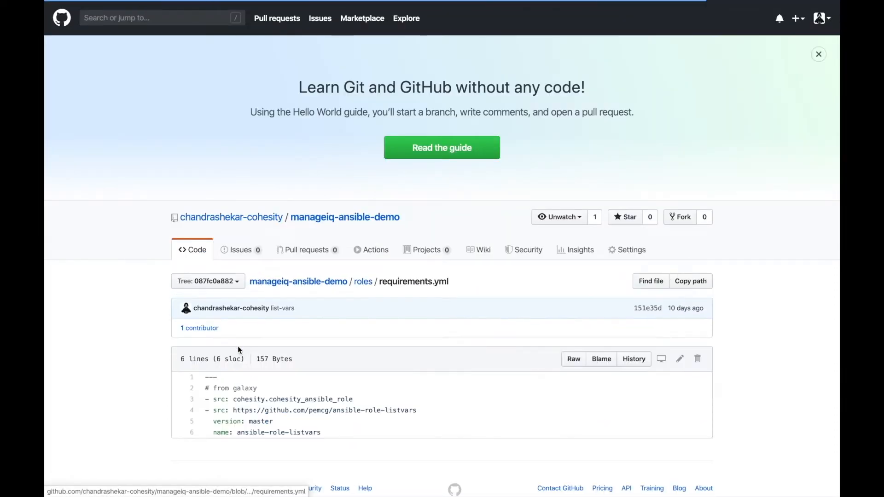
Step: Examine the role sources, version and role name defined in requirements.yml
double_click(252, 402)
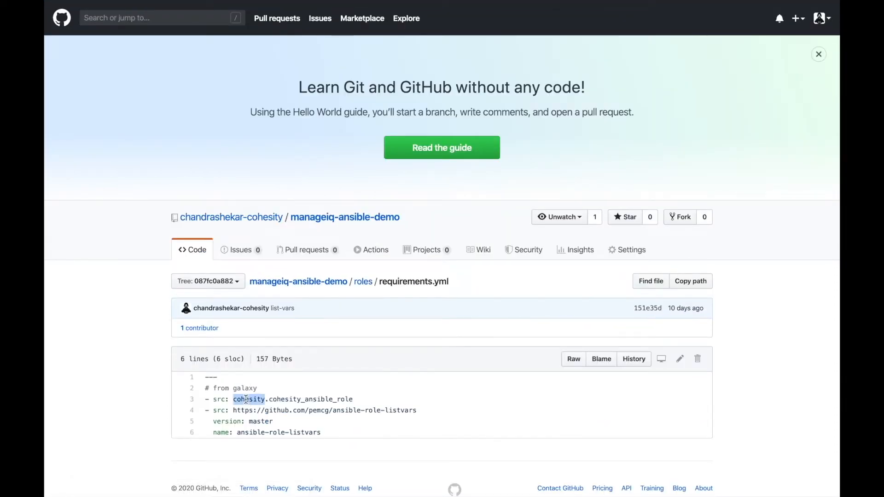
shift+click(342, 399)
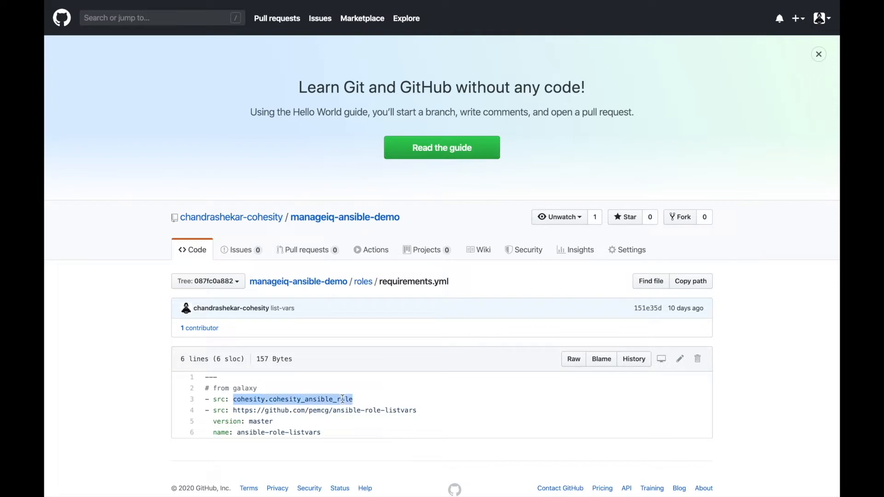
double_click(235, 411)
shift+click(395, 410)
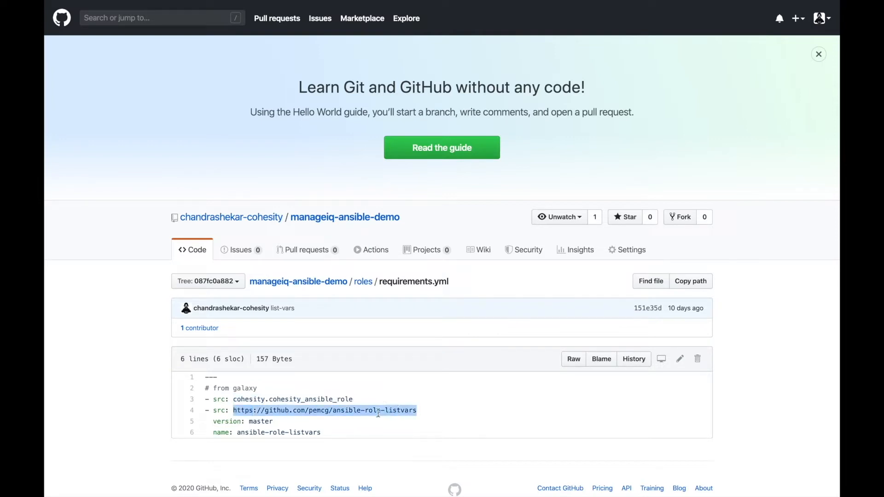
double_click(261, 421)
double_click(252, 433)
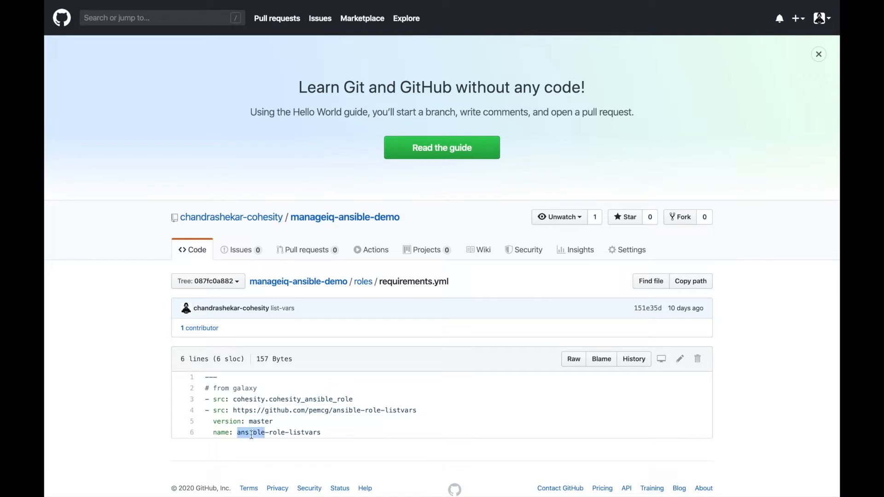
click(388, 391)
Step: Switch back to ManageIQ and open the Create a Protection Job service catalog item under VMwareWorkflow
key(ctrl+Tab)
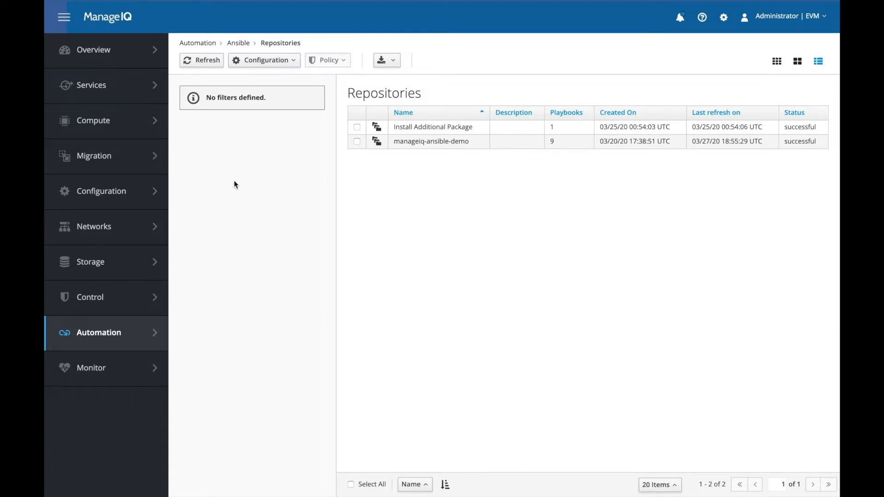
mouse_move(132, 87)
click(194, 91)
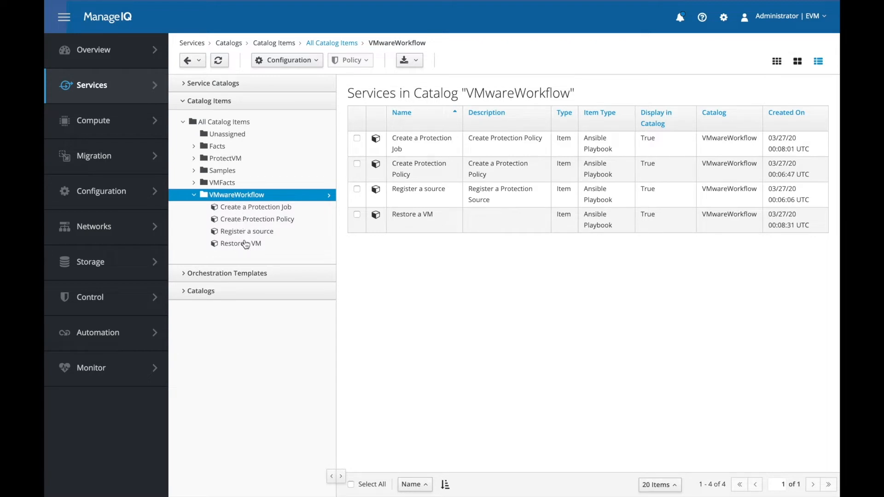
click(255, 208)
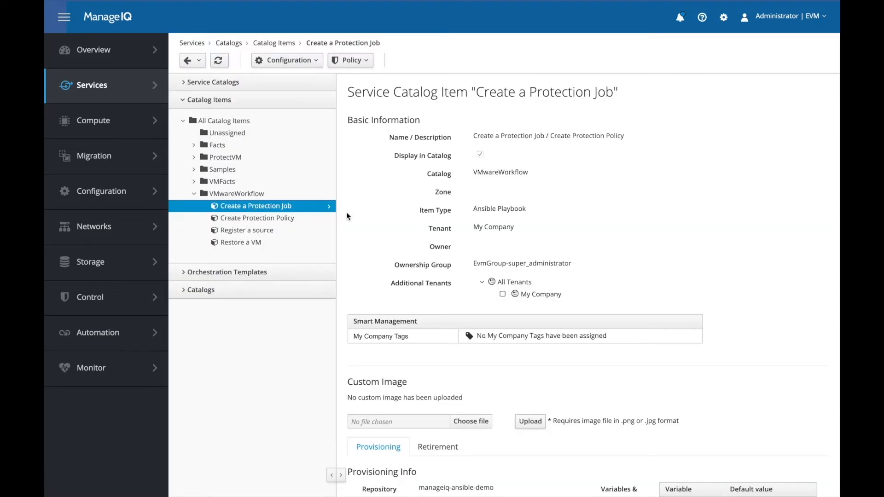
Step: Examine the playbook and repository in the Create a Protection Job item's provisioning information
scroll(471, 342, down, 3)
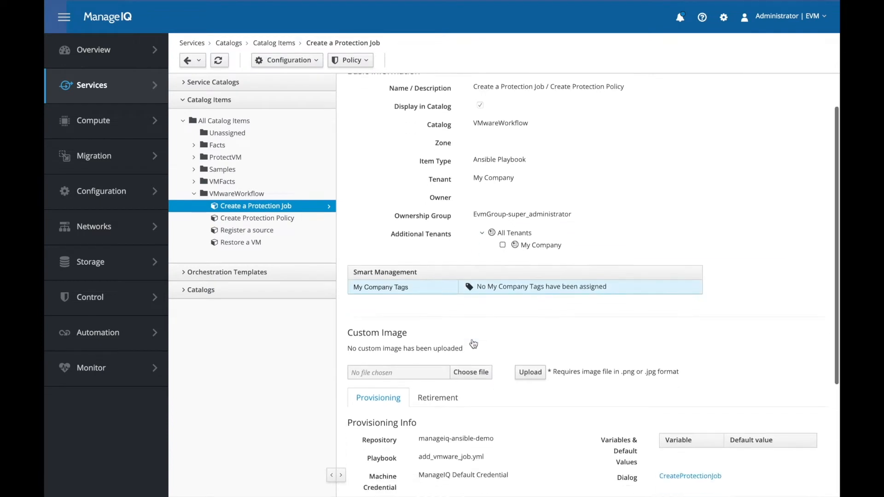
triple_click(428, 376)
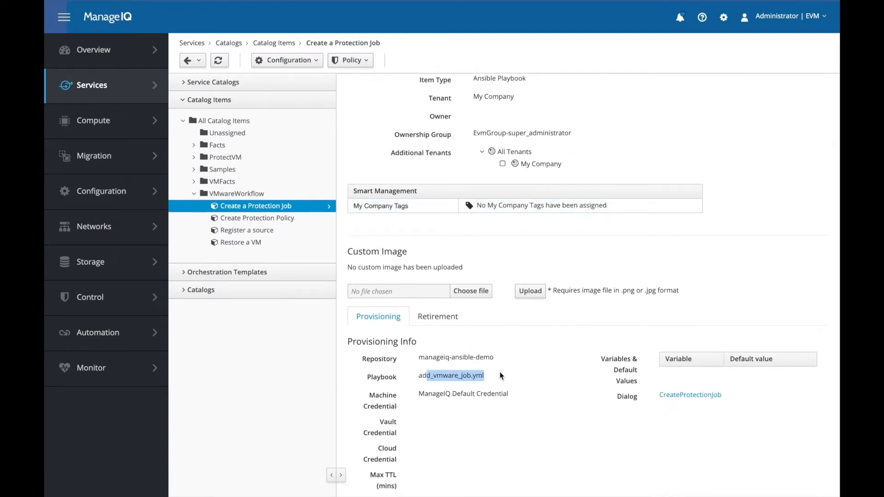
triple_click(452, 361)
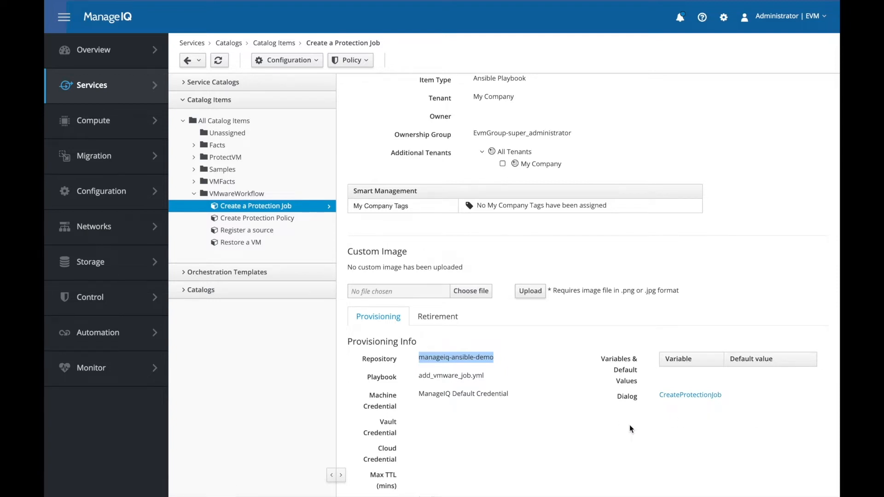
Step: Start a new catalog item from the VMwareWorkflow catalog with the type Ansible Playbook
click(226, 189)
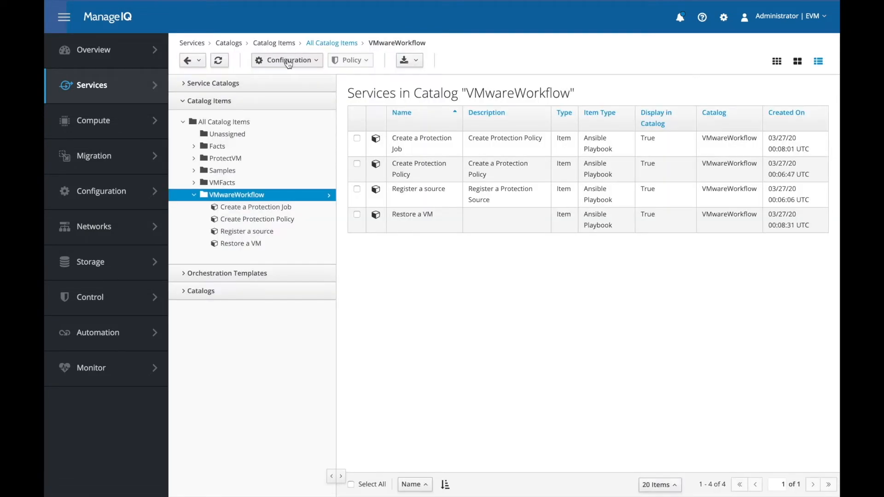
click(288, 64)
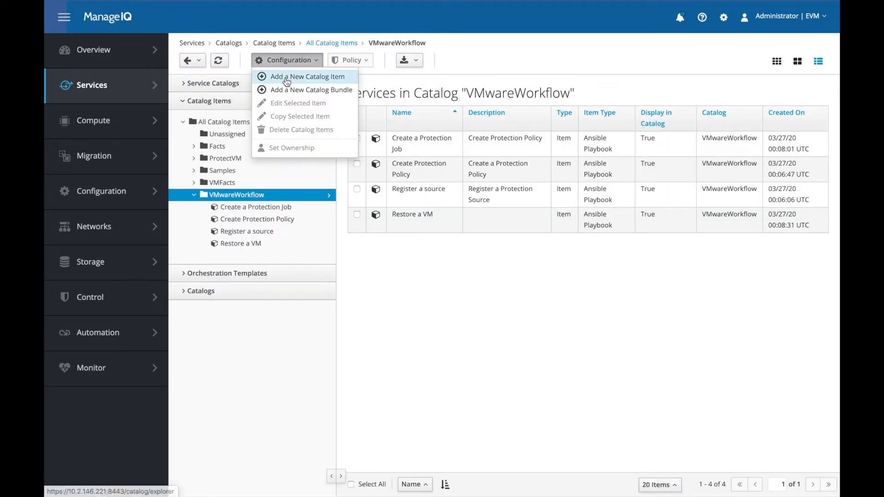
click(287, 78)
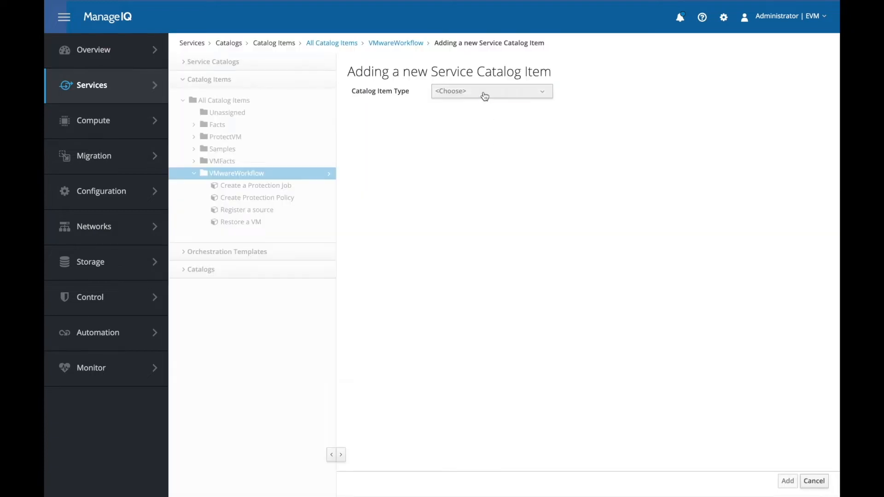
click(485, 96)
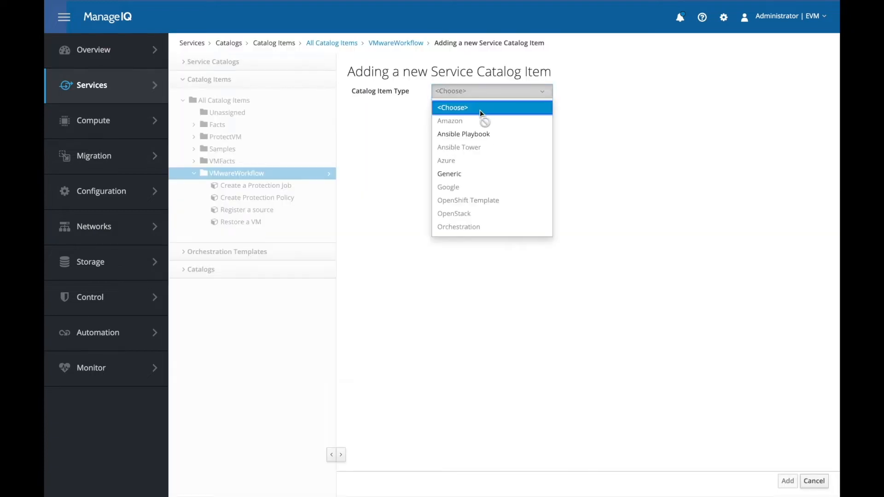
click(469, 134)
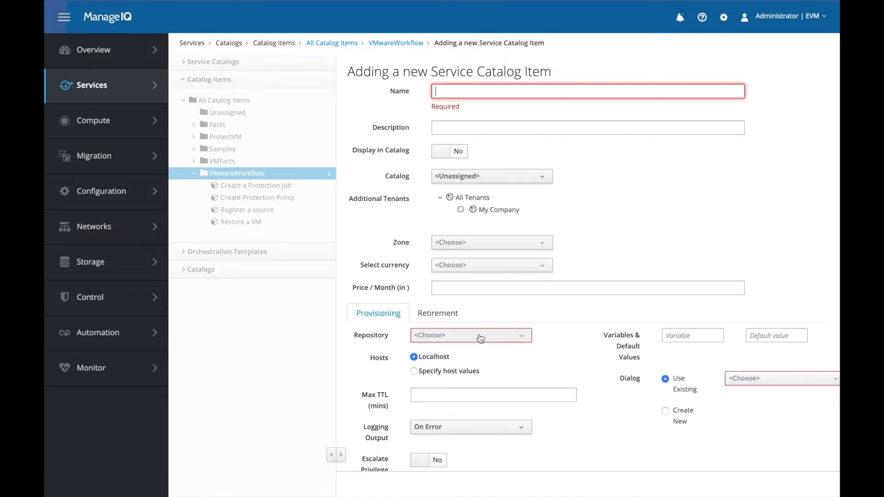
Step: Choose manageiq-ansible-demo as the new catalog item's provisioning repository
scroll(478, 313, down, 2)
click(474, 288)
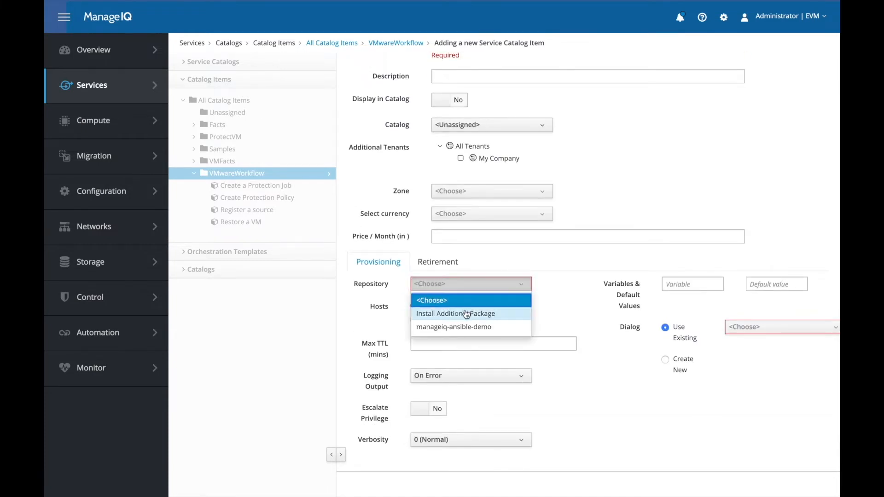
click(459, 327)
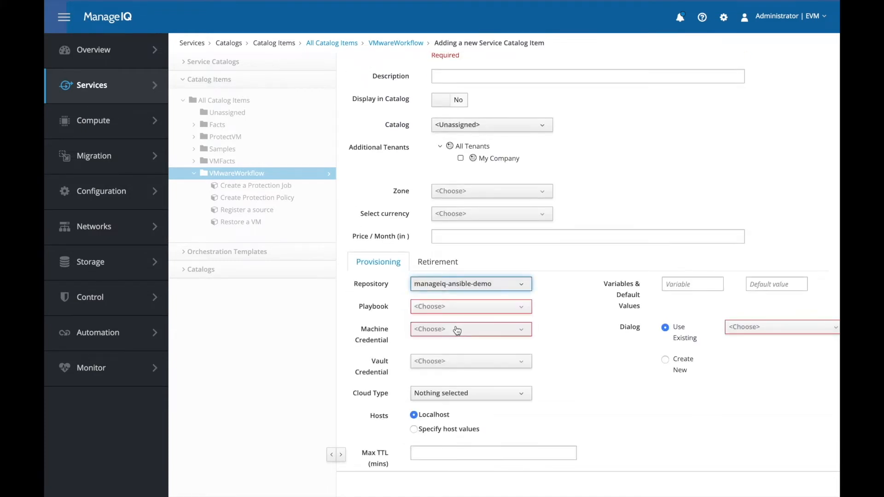
Step: Review the playbooks available from the repository and the remaining provisioning options without choosing a playbook
click(443, 307)
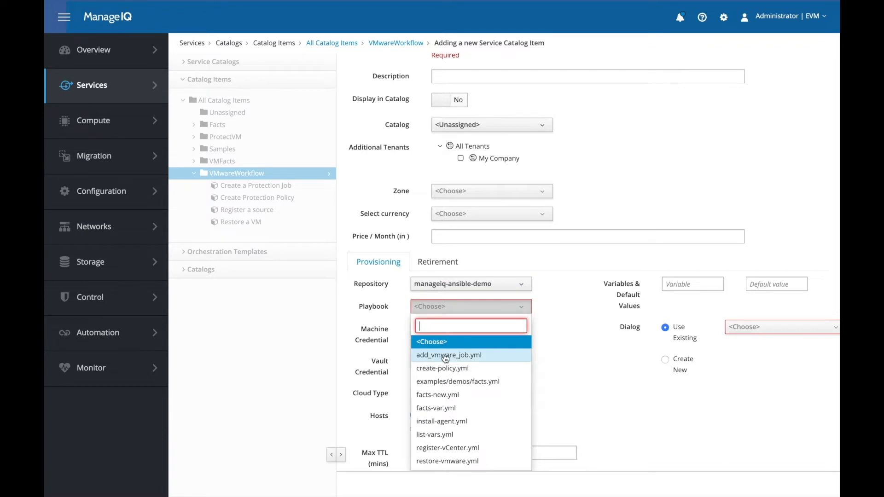
click(580, 391)
scroll(581, 390, down, 3)
scroll(580, 391, down, 1)
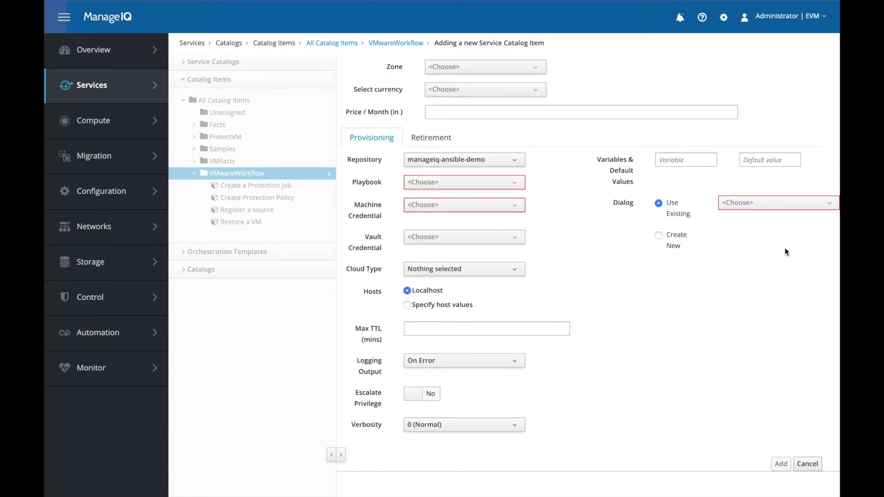
Step: Cancel the new catalog item and view the orderable services in the VMwareWorkflow service catalog, including Create a Protection Job
click(816, 466)
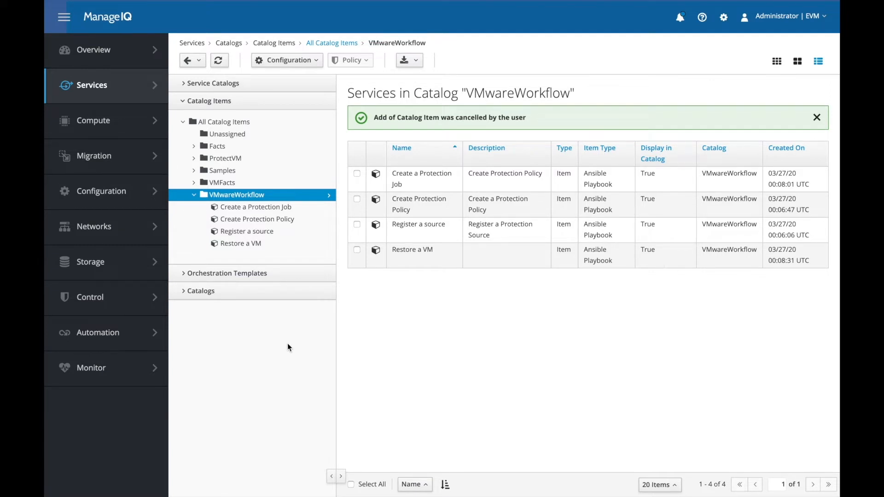
click(192, 85)
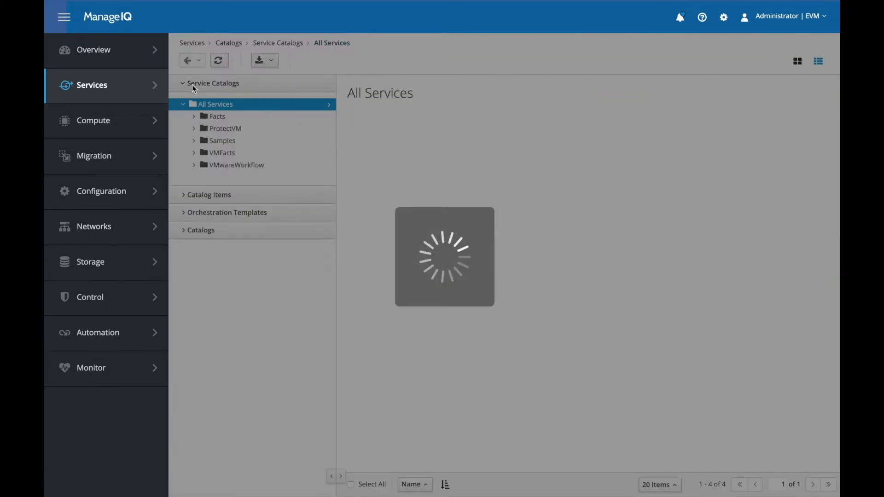
click(199, 166)
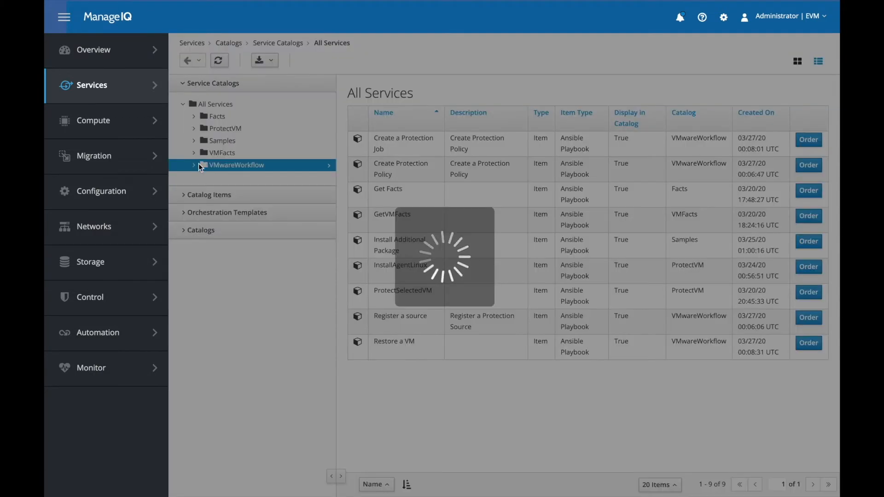
click(261, 179)
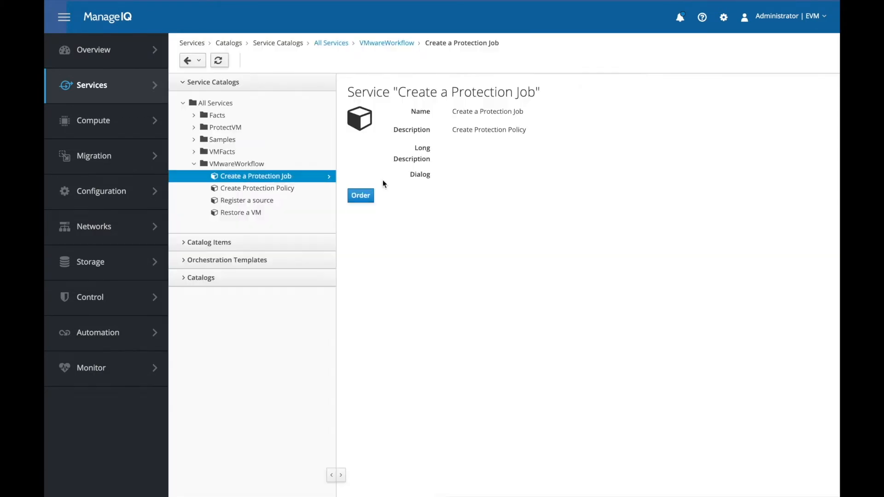
click(237, 164)
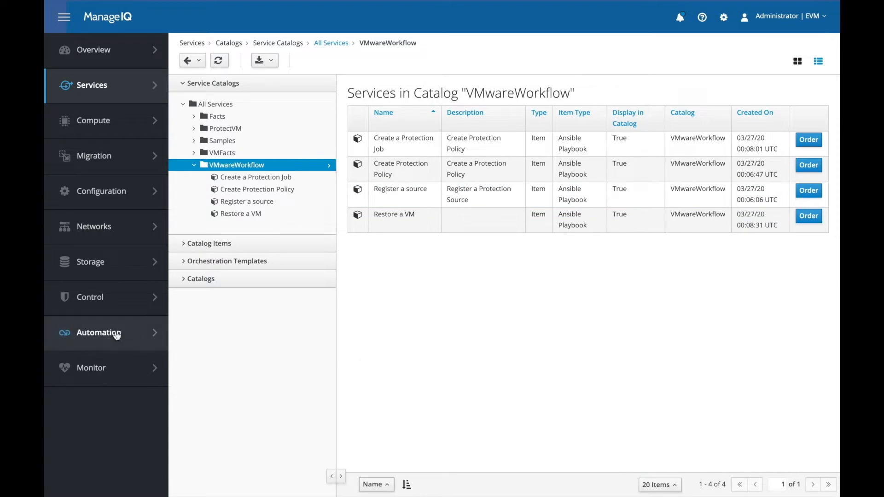
Step: Open the Automate customization page and locate the Cohesity Ops button group under the Provider object type
mouse_move(115, 334)
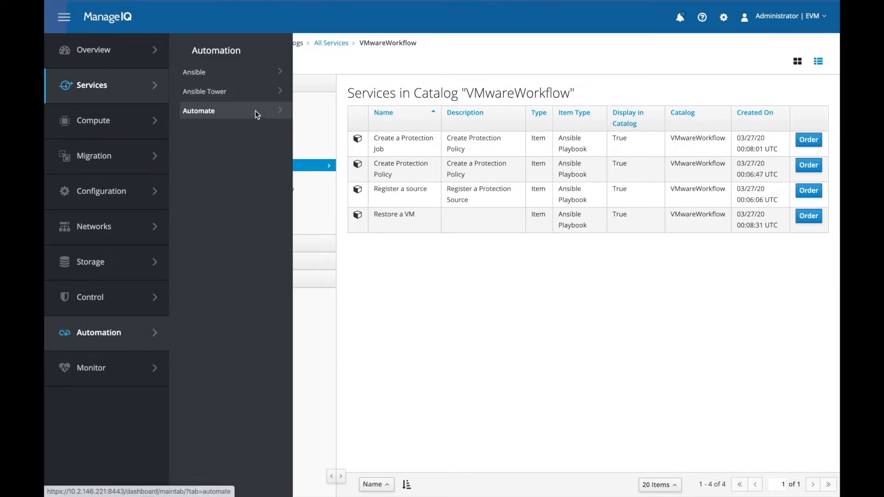
mouse_move(260, 109)
click(353, 132)
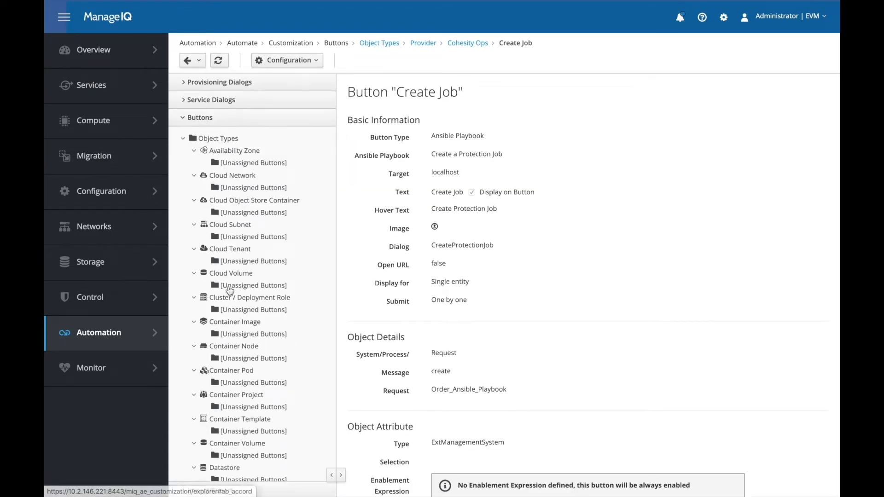
scroll(230, 290, down, 8)
scroll(229, 290, down, 1)
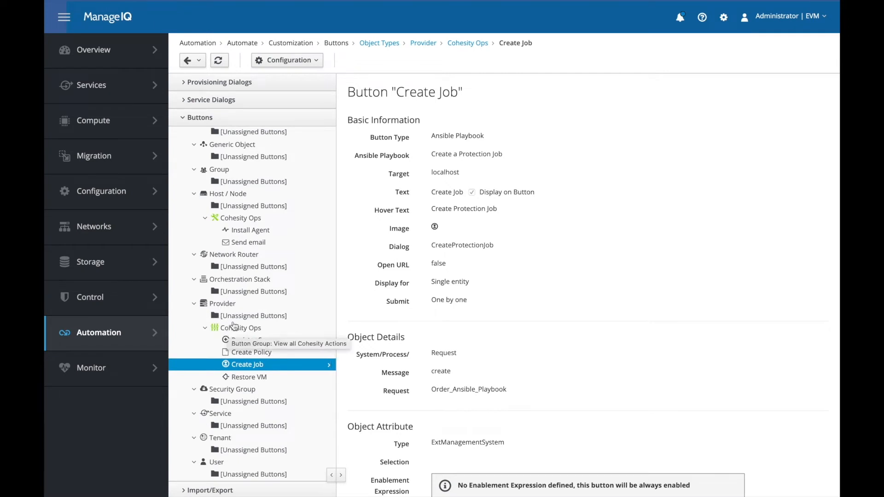
Step: Review the configuration options for the Create Job button, the Provider object type and its Cohesity Ops button group
click(316, 60)
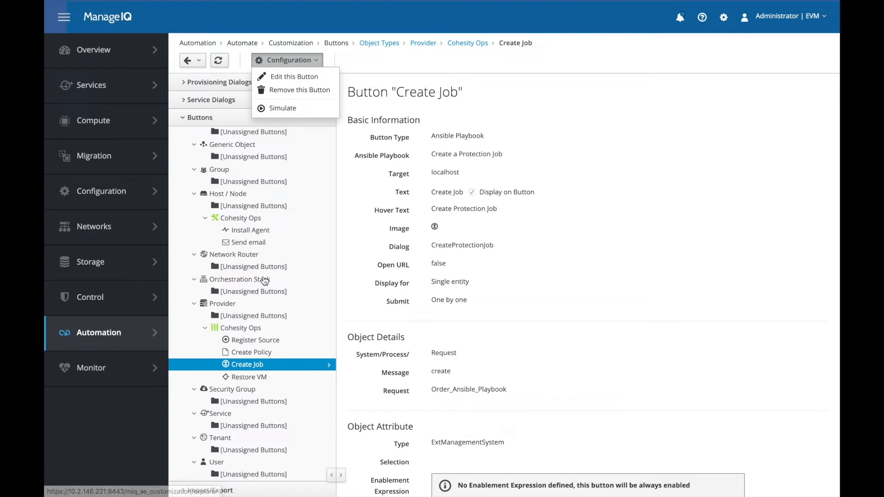
click(222, 305)
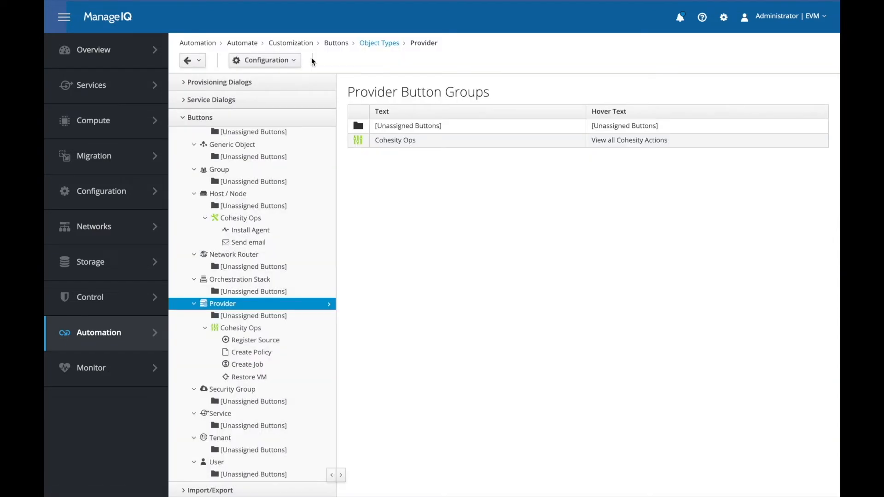
click(295, 60)
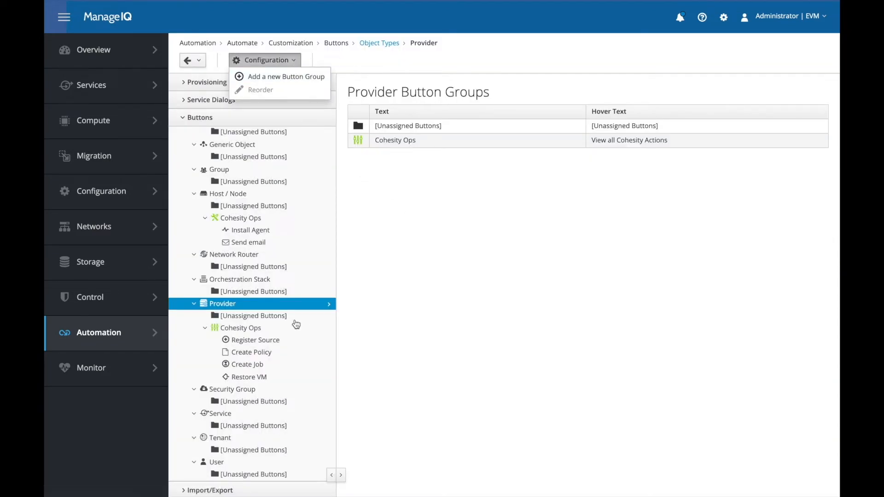
click(253, 329)
click(305, 61)
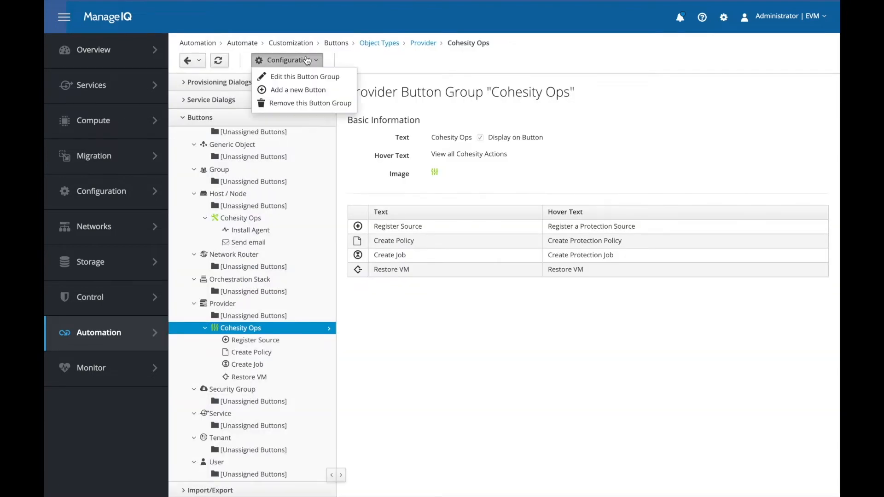
click(408, 363)
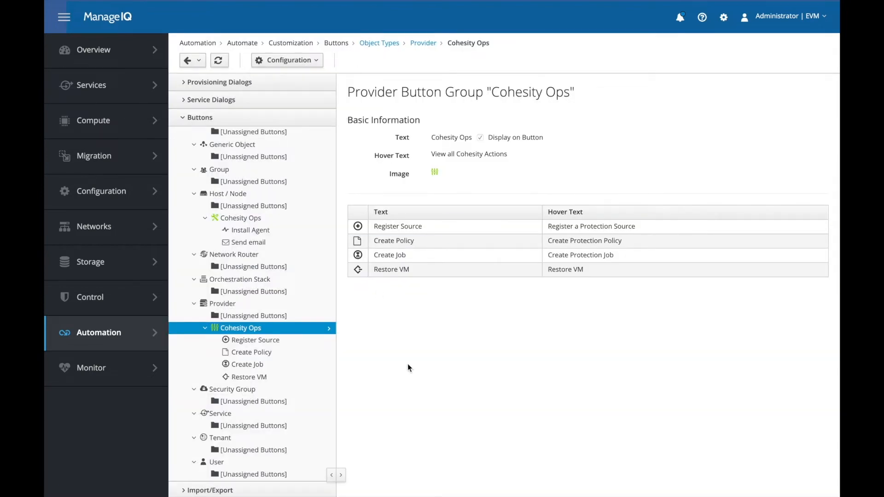
Step: Examine the Register Source button's Ansible playbook setting and browse the custom buttons of the other object types
click(255, 341)
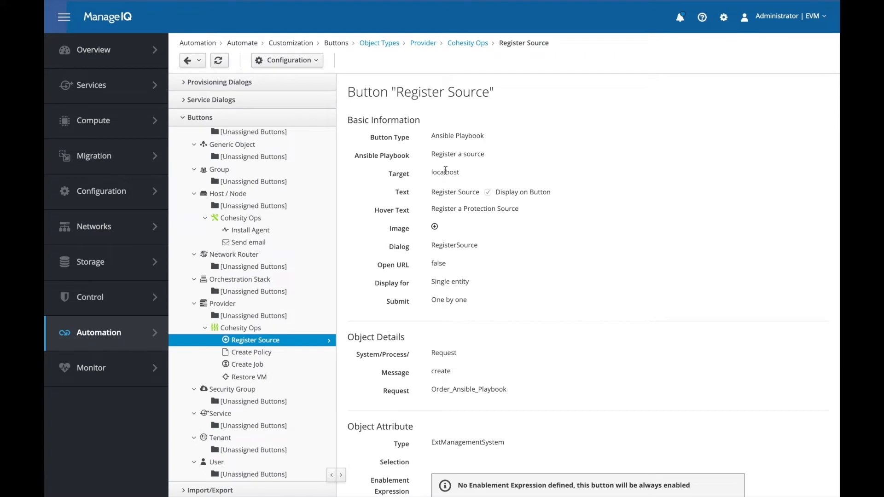
drag(431, 154, 481, 155)
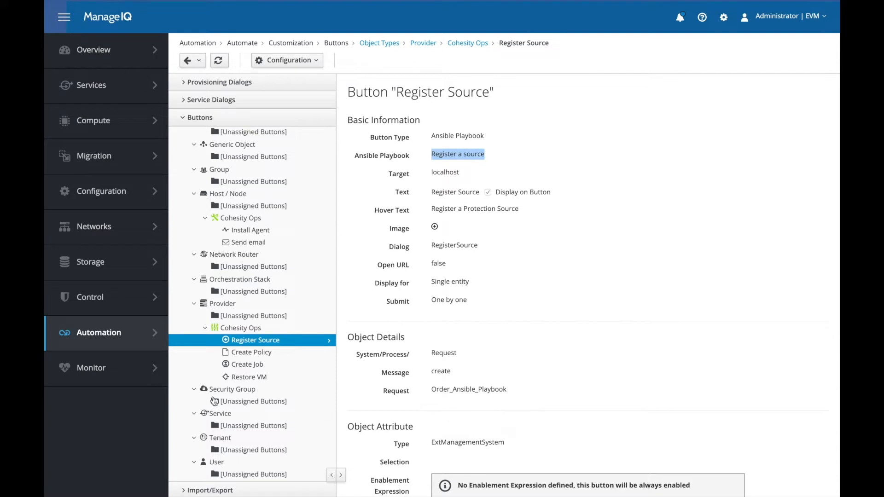
scroll(215, 401, down, 5)
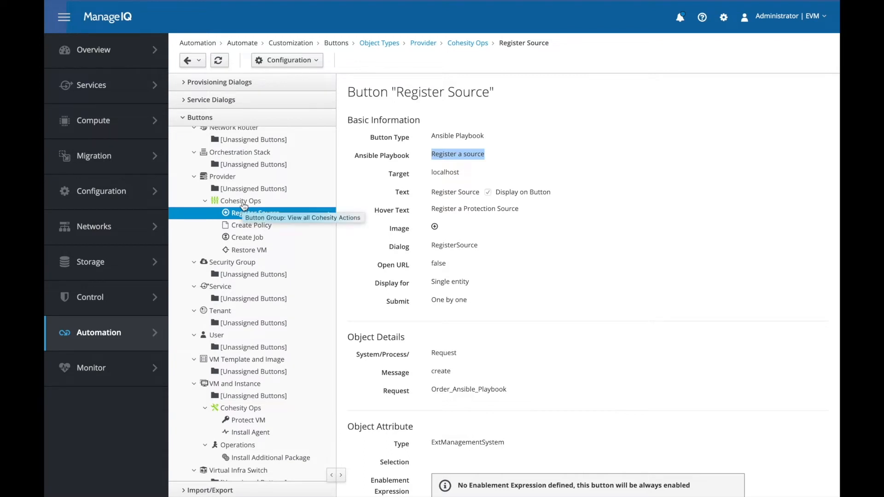
scroll(244, 206, up, 2)
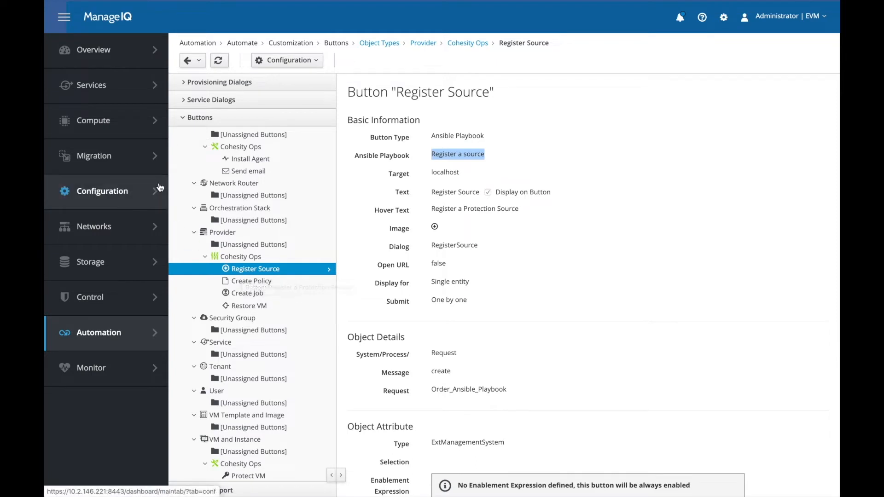
Step: Open the v67-vcenter infrastructure provider and review the custom actions offered by its Cohesity Ops button group
mouse_move(119, 105)
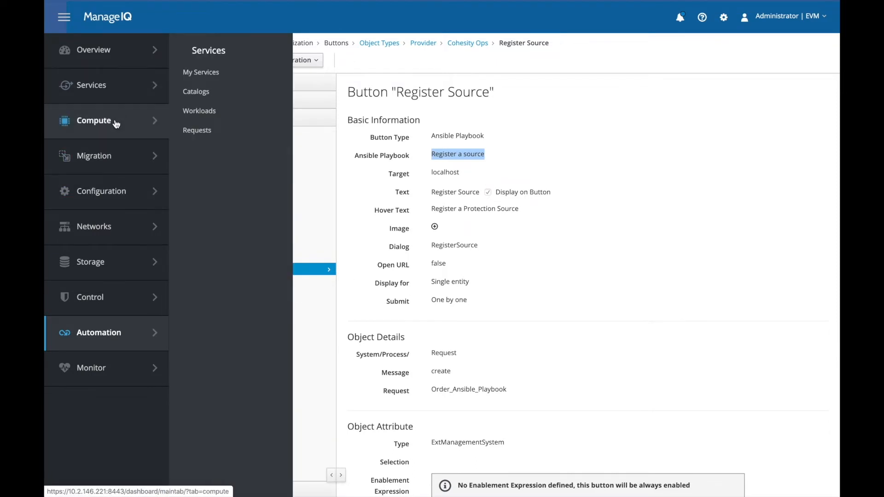
mouse_move(118, 122)
mouse_move(258, 95)
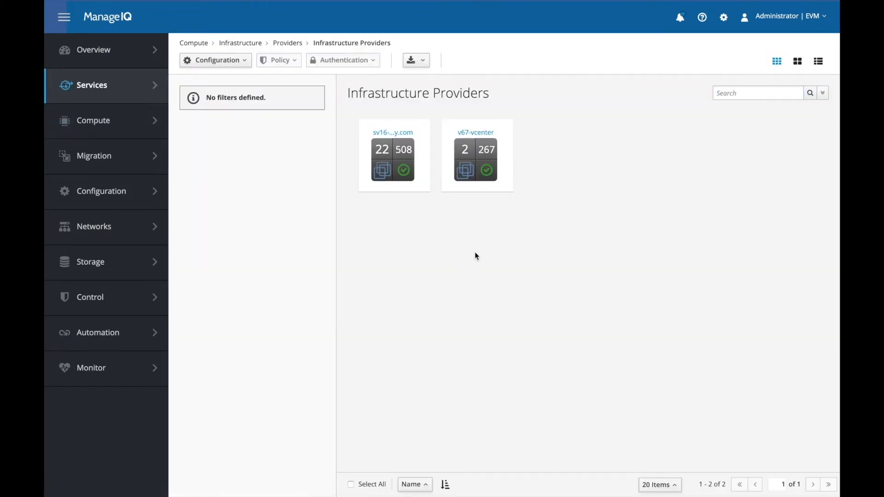
click(471, 178)
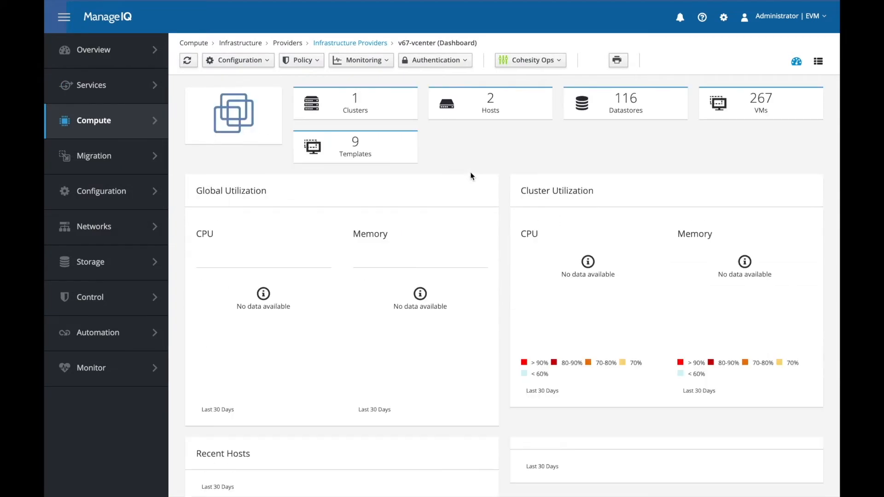
click(547, 60)
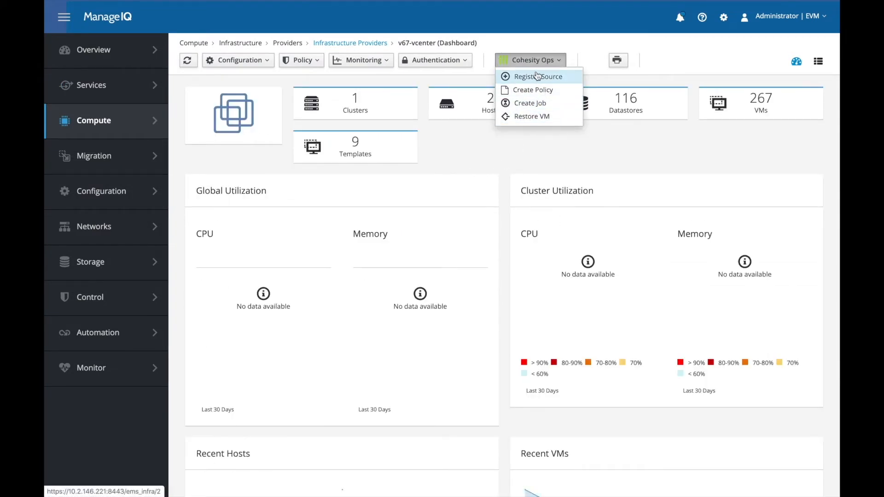
click(471, 148)
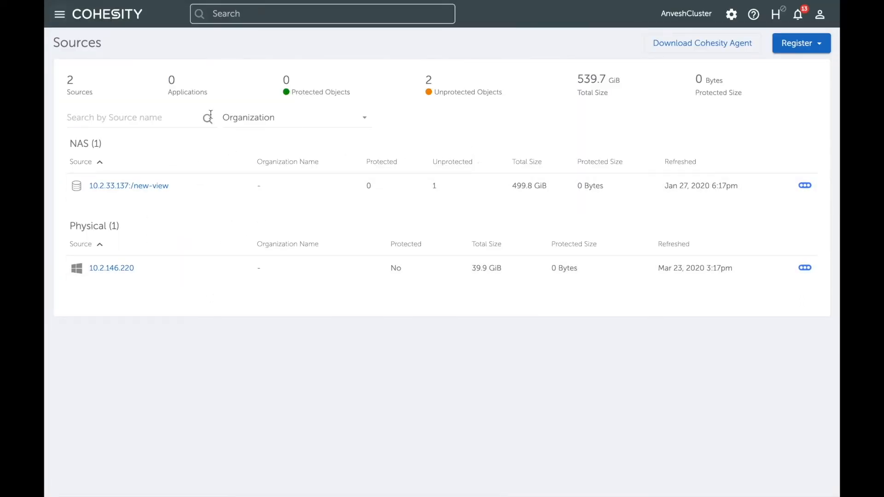
Step: Switch to the Cohesity cluster and check its existing protection jobs and policies
click(59, 14)
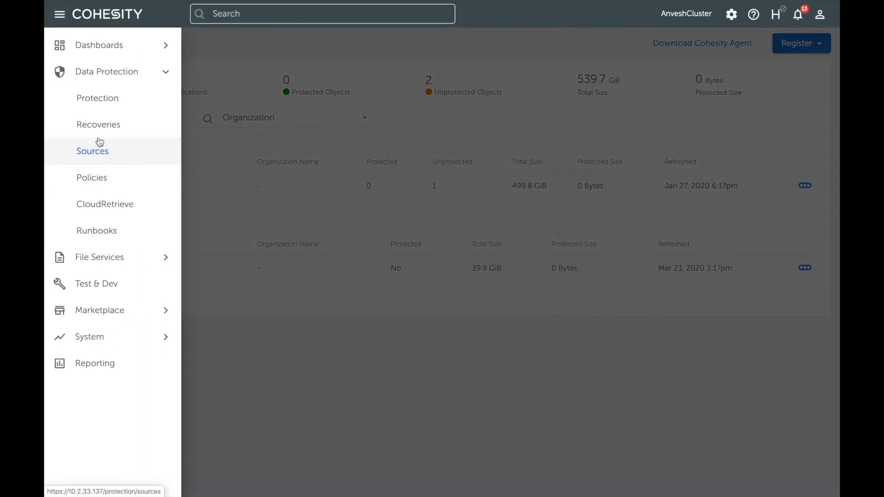
click(104, 97)
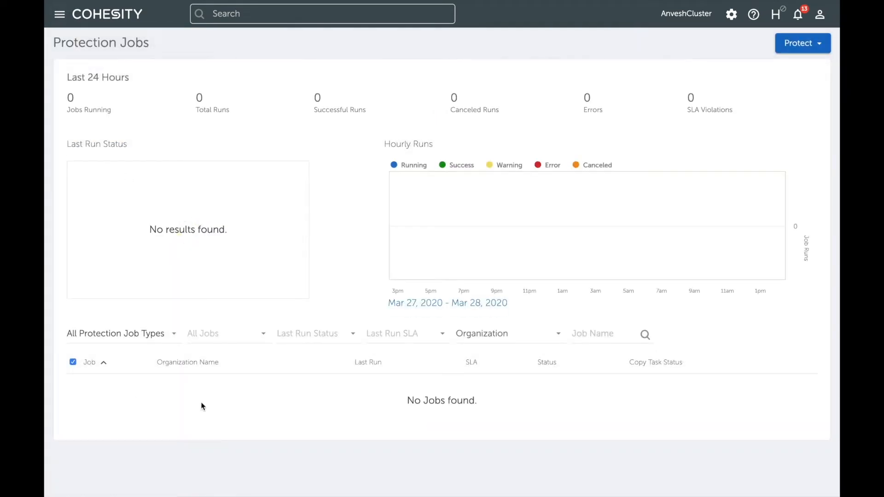
click(60, 15)
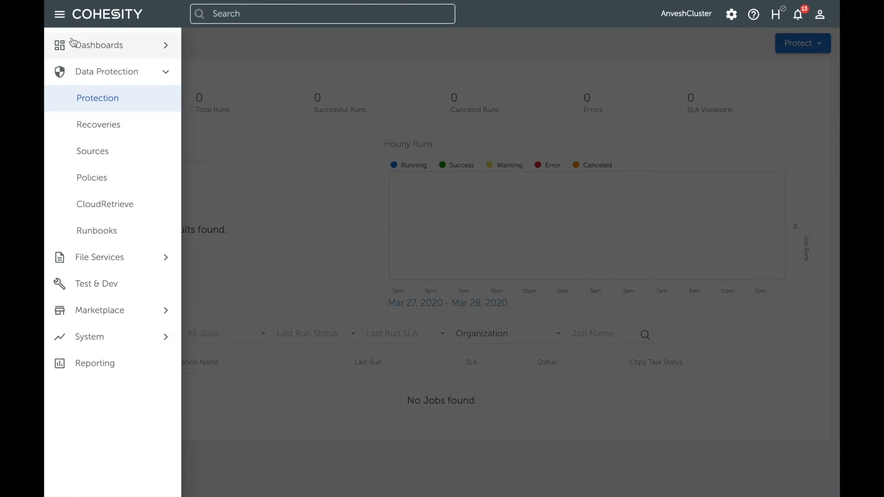
click(90, 177)
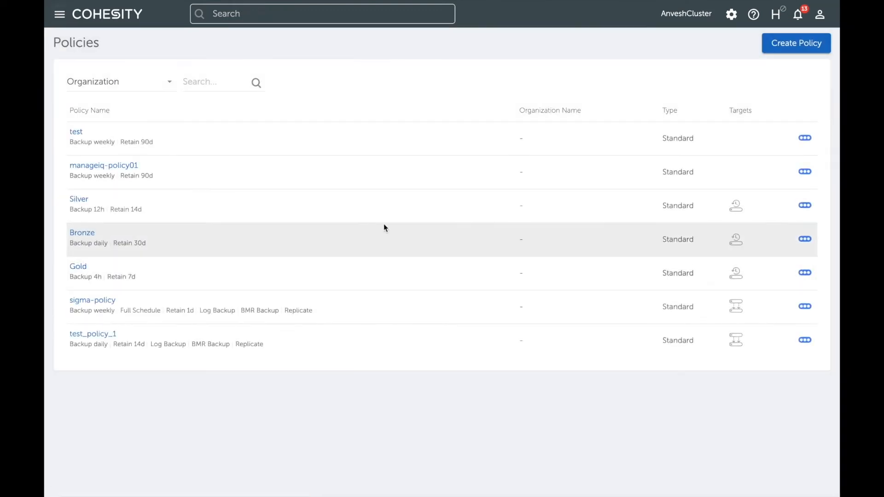
Step: Delete the manageiq-policy01 policy from the Cohesity cluster
click(805, 171)
click(730, 228)
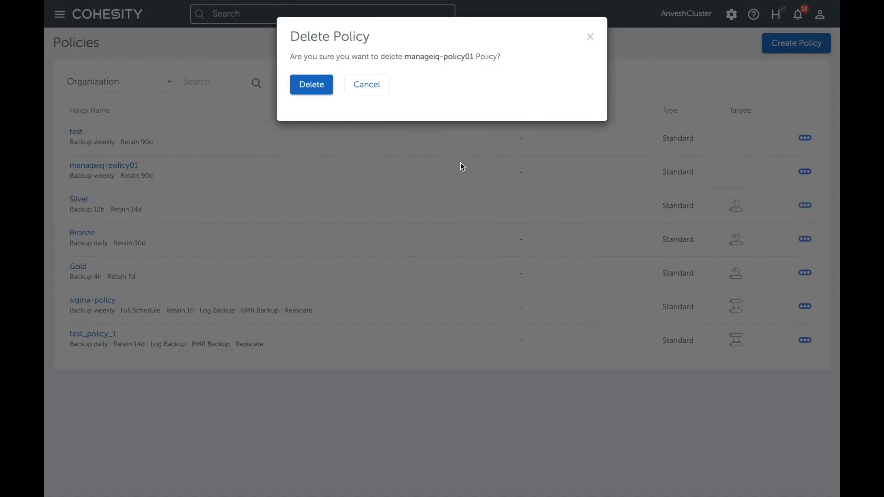
click(315, 94)
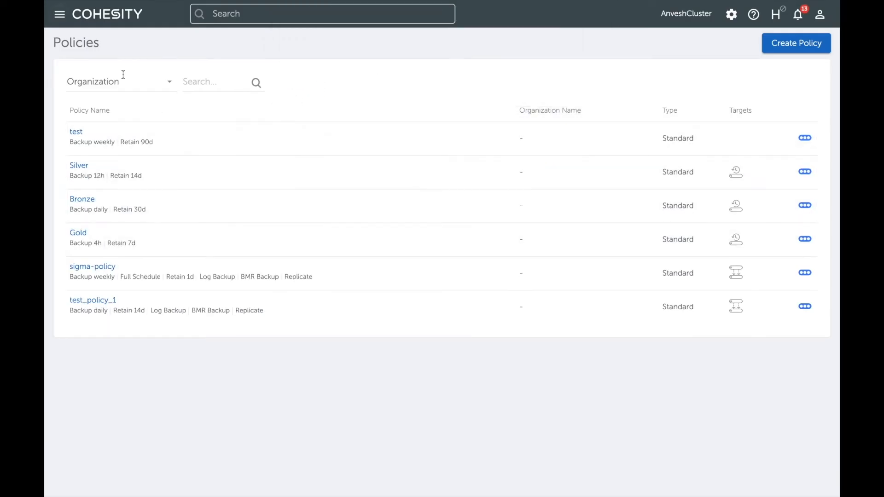
click(59, 14)
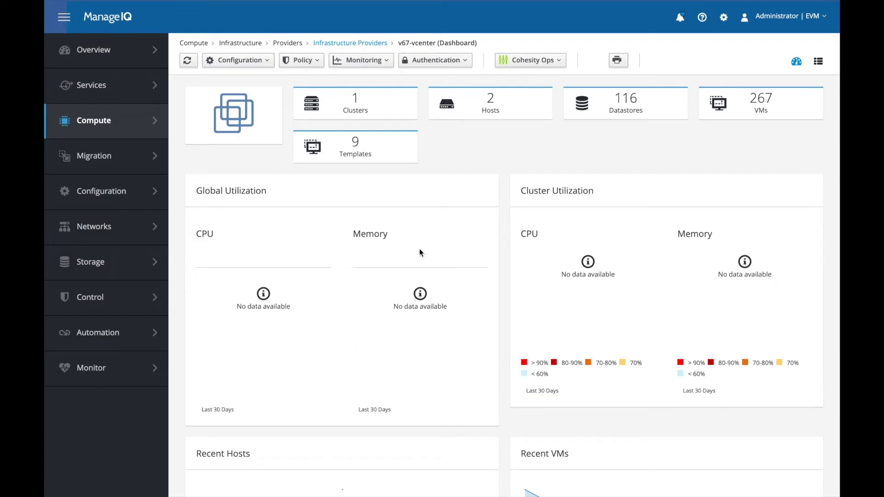
Step: In ManageIQ, submit a Register Source request from v67-vcenter for vc-67.eco.eng.cohesity.com, keeping the prefilled passwords
click(533, 60)
click(524, 80)
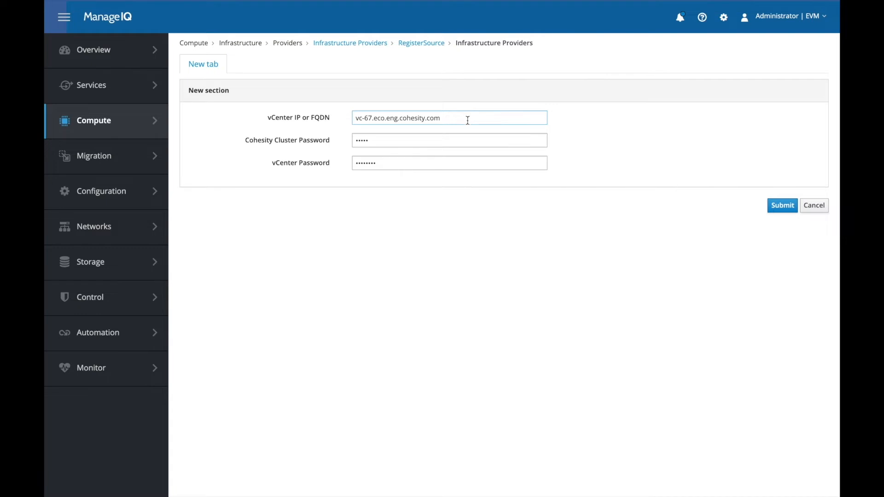
click(467, 120)
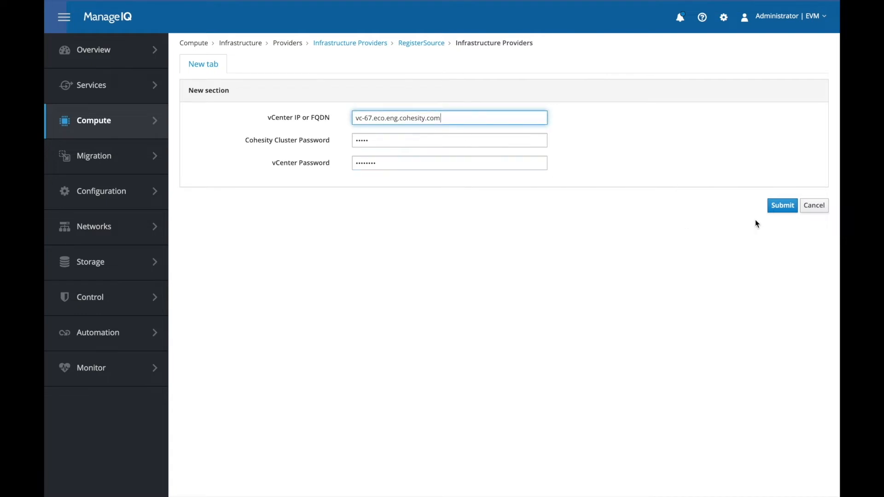
click(783, 206)
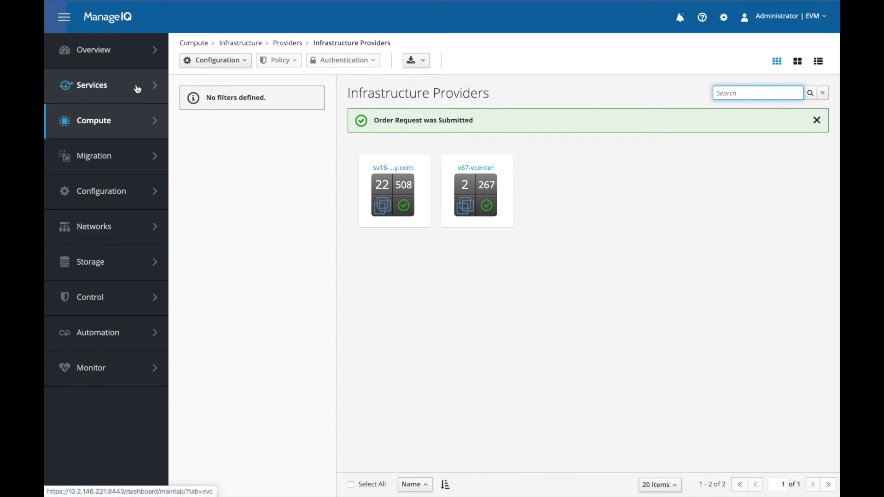
Step: Open the service requests, refresh the list and check the newest Register a source request's status and last message
mouse_move(134, 84)
click(197, 131)
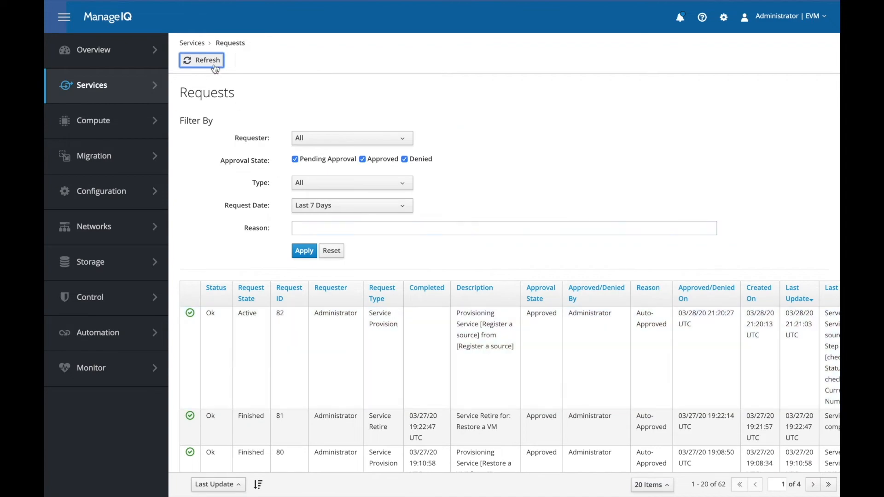
click(209, 59)
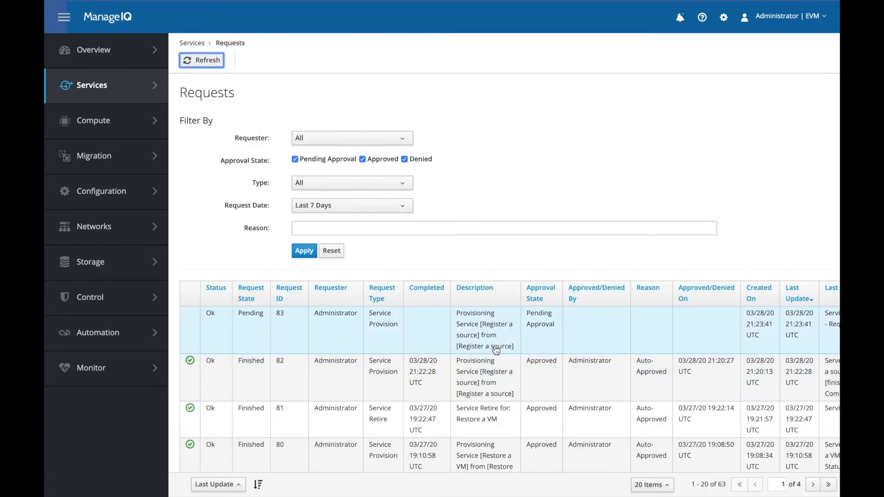
scroll(593, 341, right, 5)
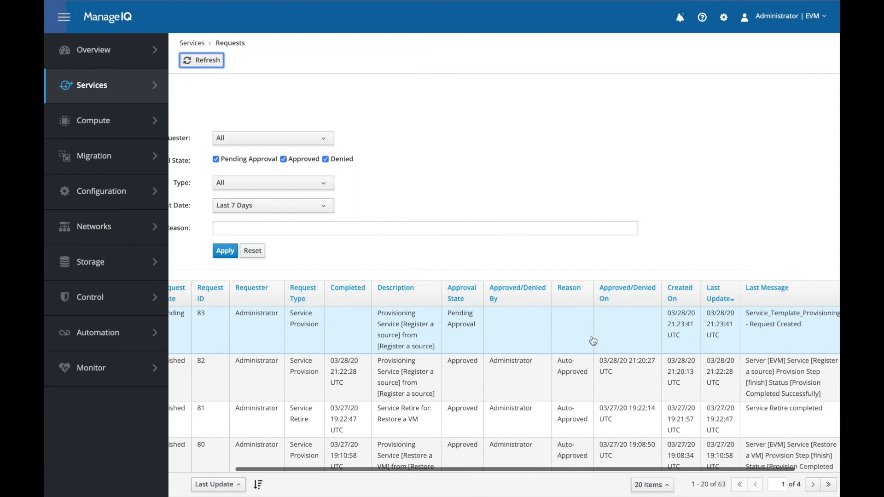
Step: Refresh the service requests list to follow the newest Register a source request
scroll(594, 341, left, 5)
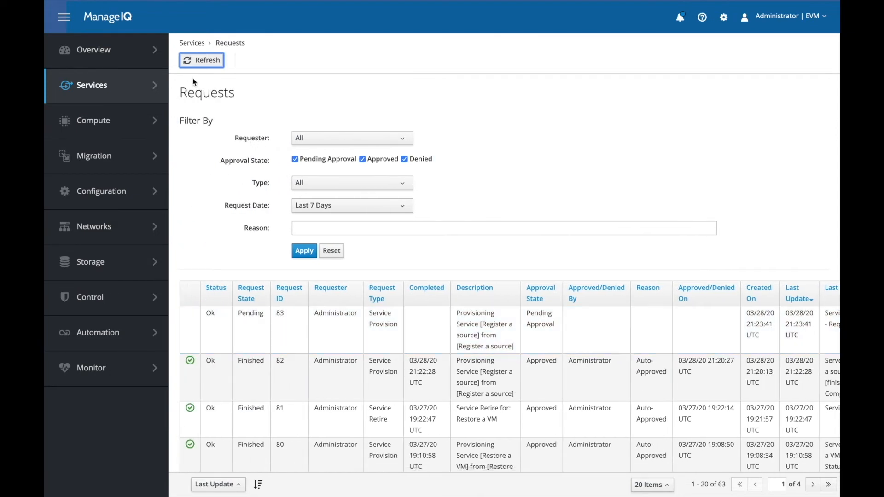
click(203, 61)
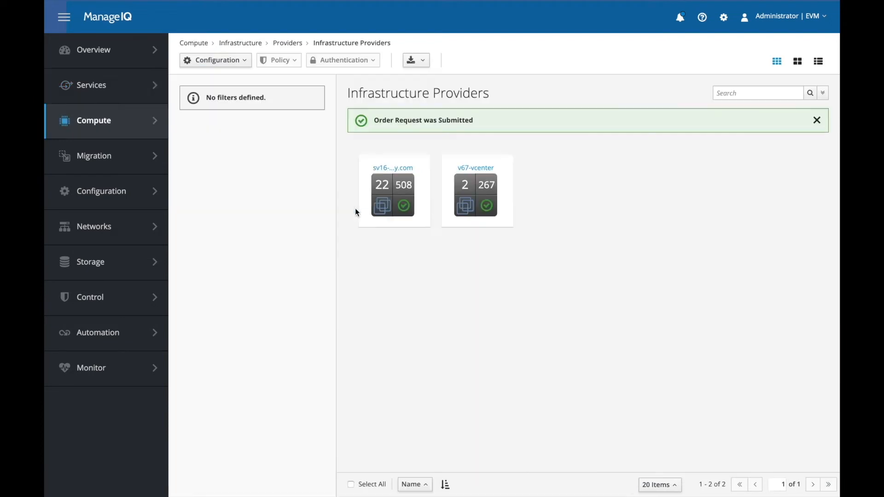
Step: From the v67-vcenter provider, submit a Create Protection Policy request for manageiq-policy01, keeping the prefilled cluster password
click(474, 191)
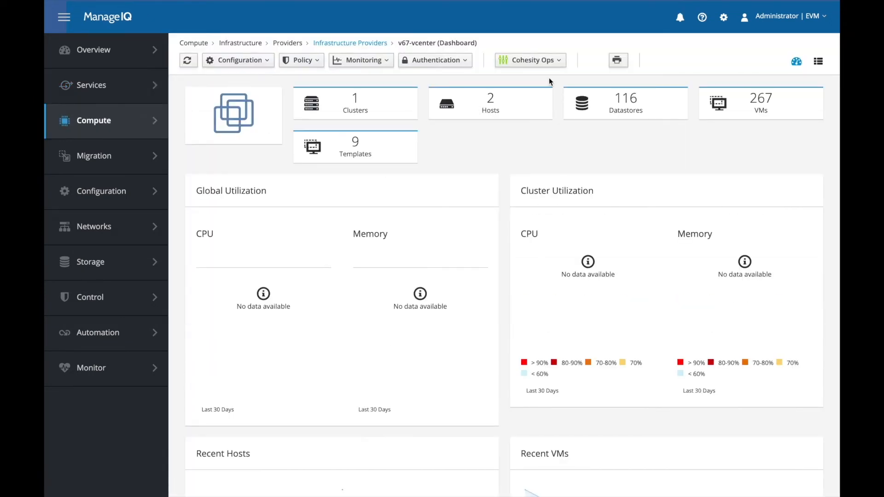
click(550, 62)
click(533, 90)
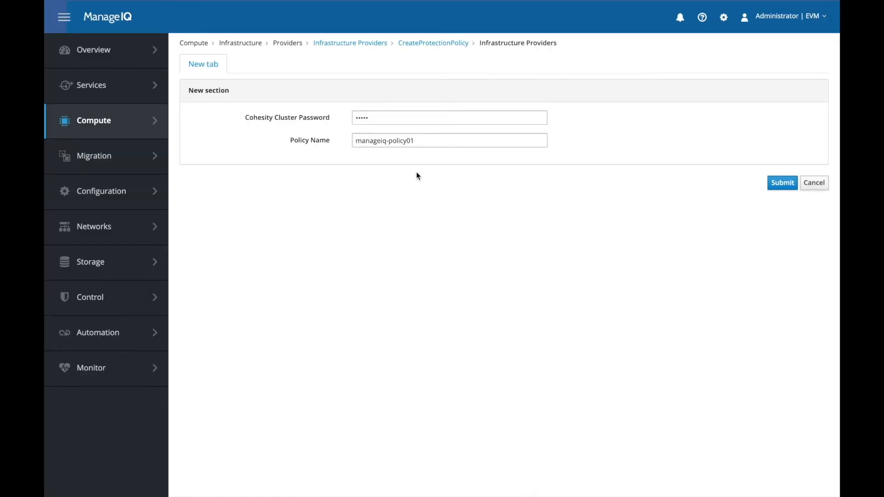
double_click(405, 119)
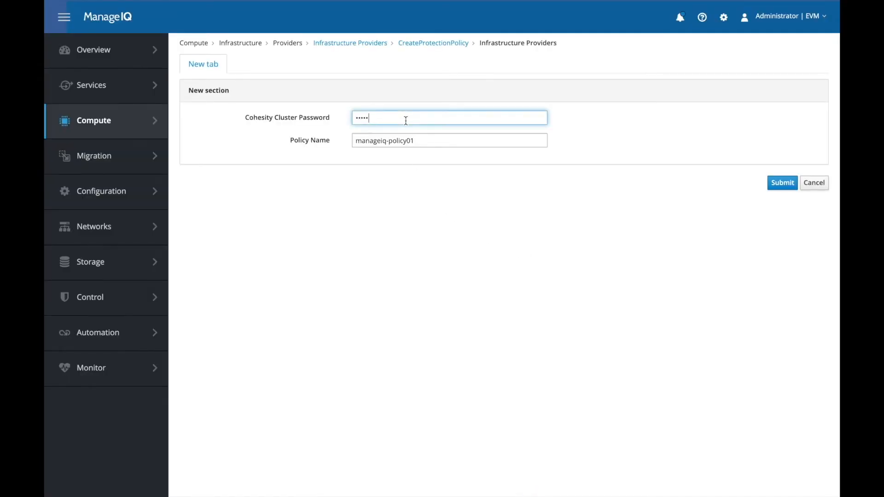
triple_click(433, 142)
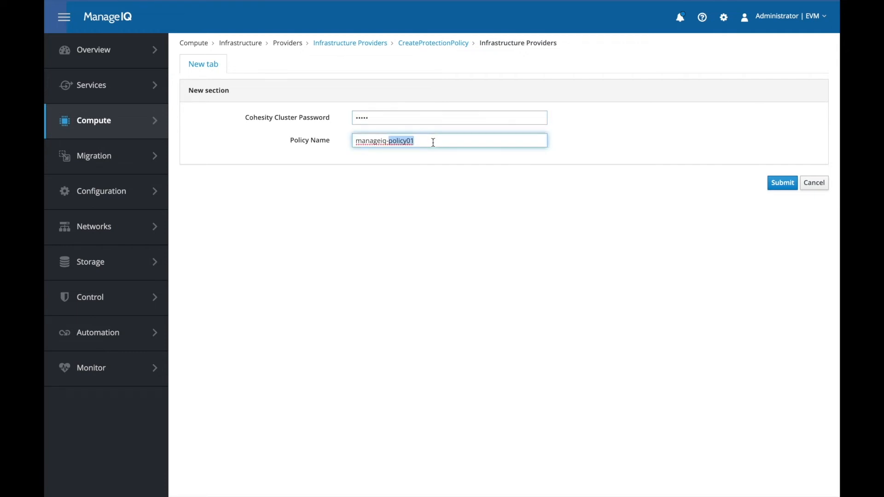
click(450, 183)
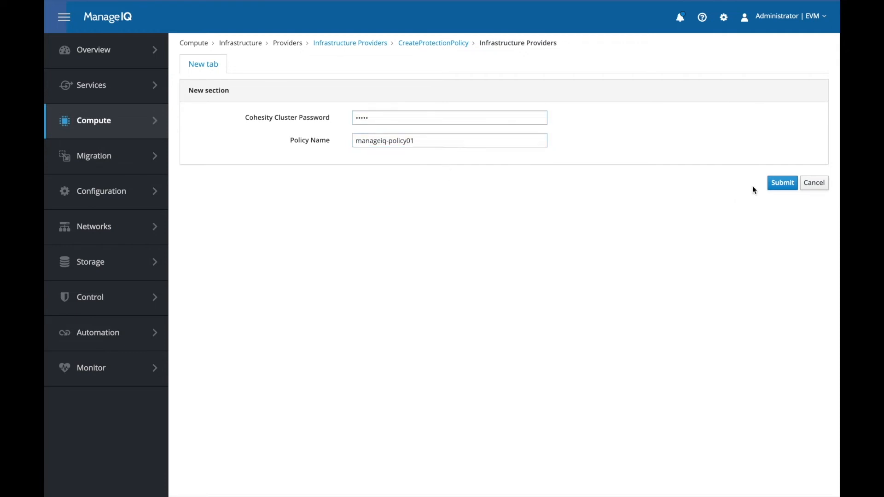
click(782, 183)
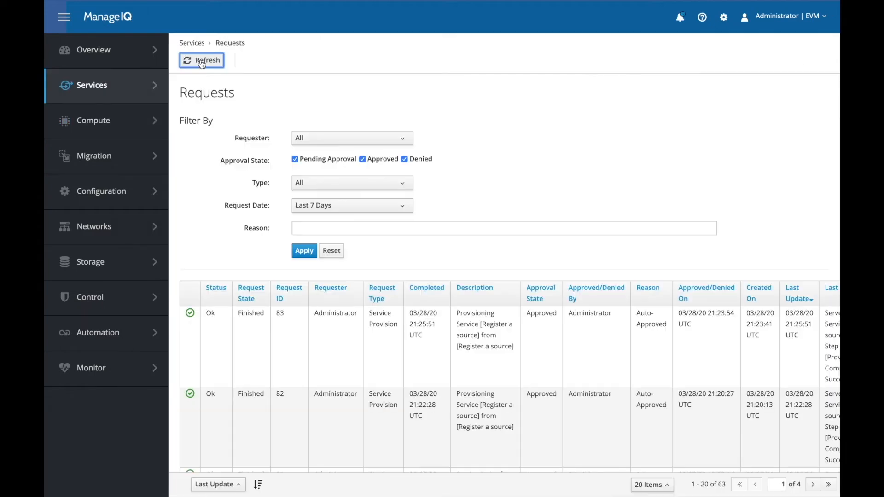
Step: Refresh the service requests, and reload the policies page on the Cohesity cluster to look for manageiq-policy01
click(200, 60)
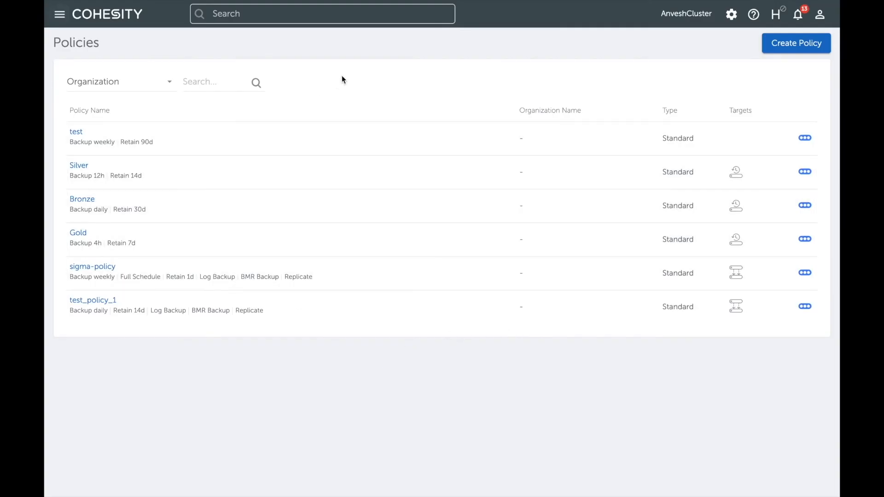
click(60, 15)
click(235, 59)
key(super+r)
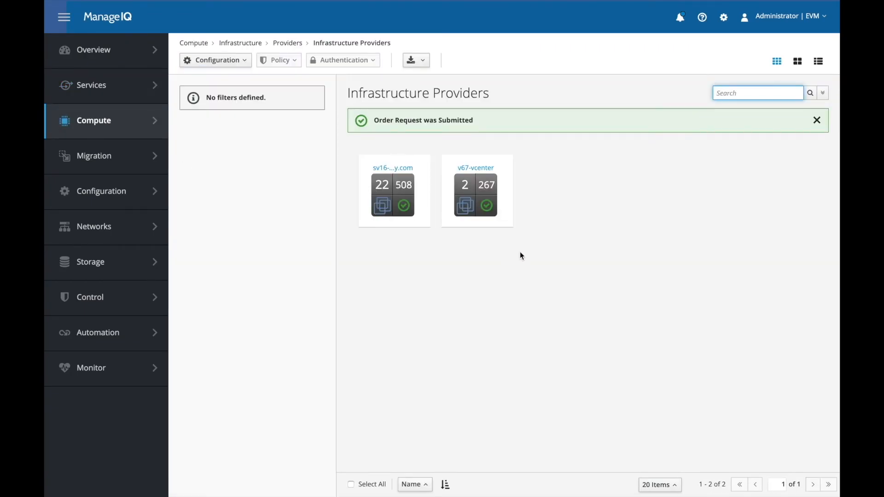
Step: From v67-vcenter in ManageIQ, submit a Create Protection Job request with the prefilled values for VM manageiq-demo01, checking the VM in the vSphere Client
click(510, 285)
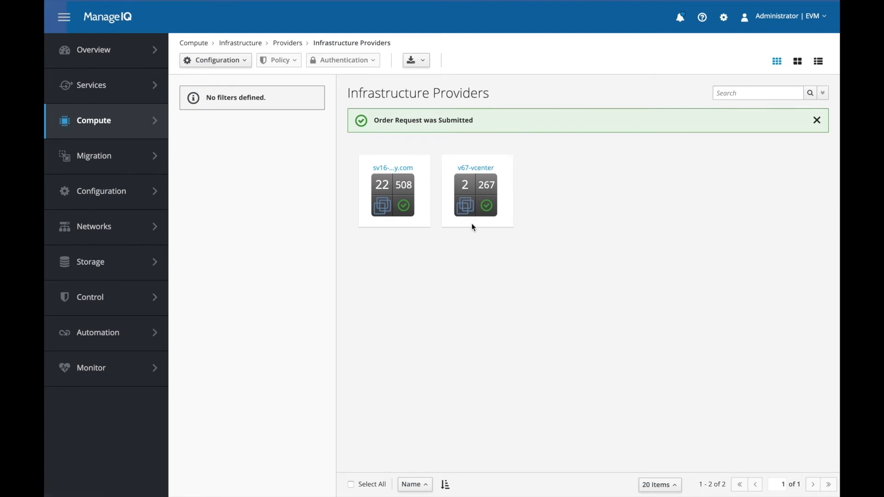
click(475, 193)
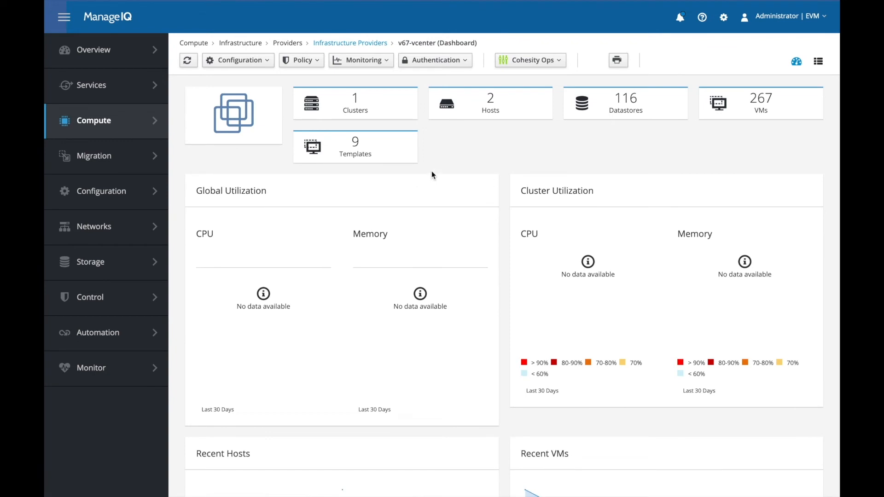
click(545, 66)
click(529, 102)
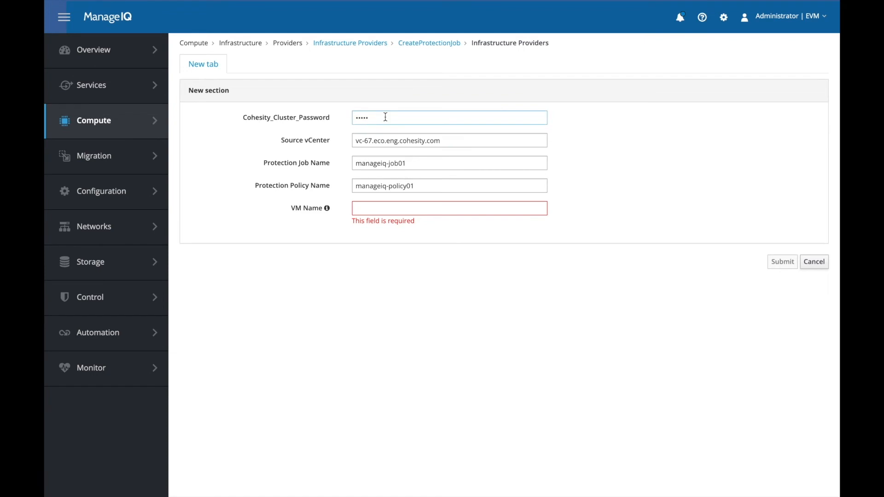
click(385, 117)
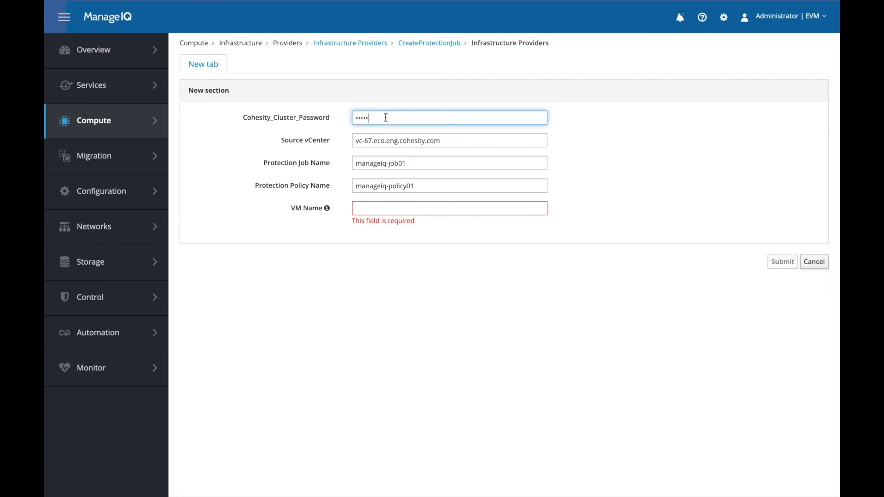
click(388, 141)
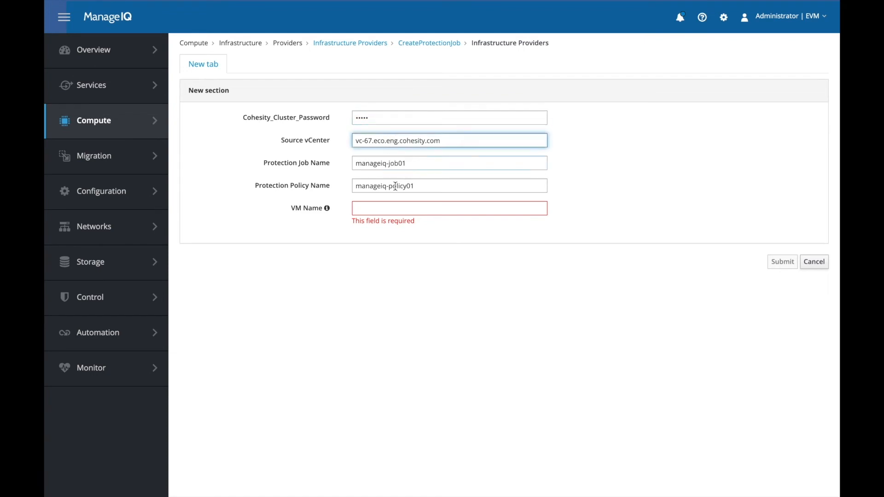
click(399, 212)
text(manage)
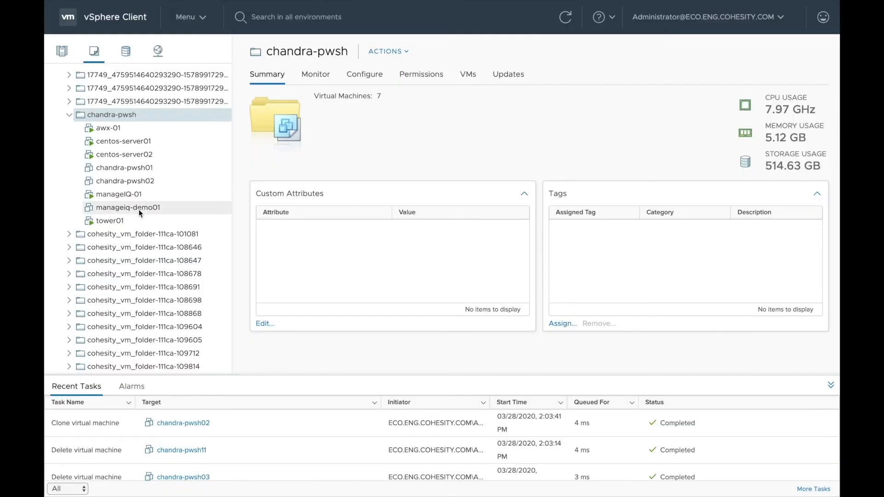
click(138, 209)
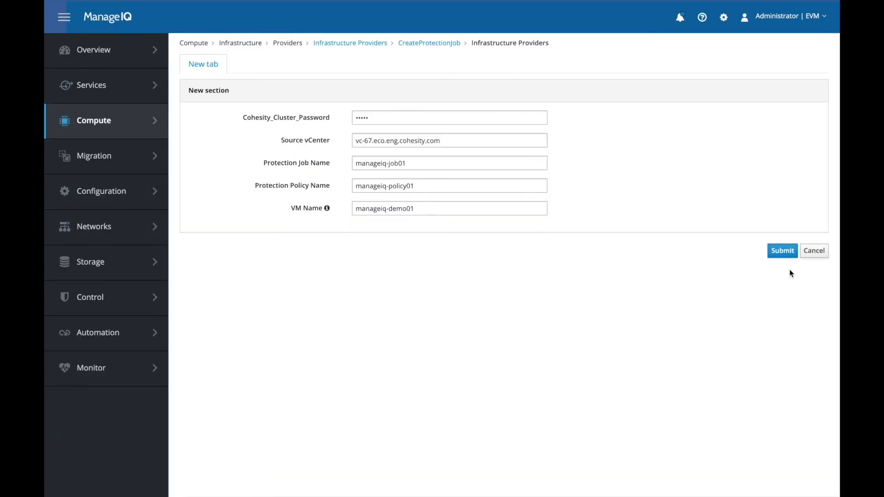
click(781, 252)
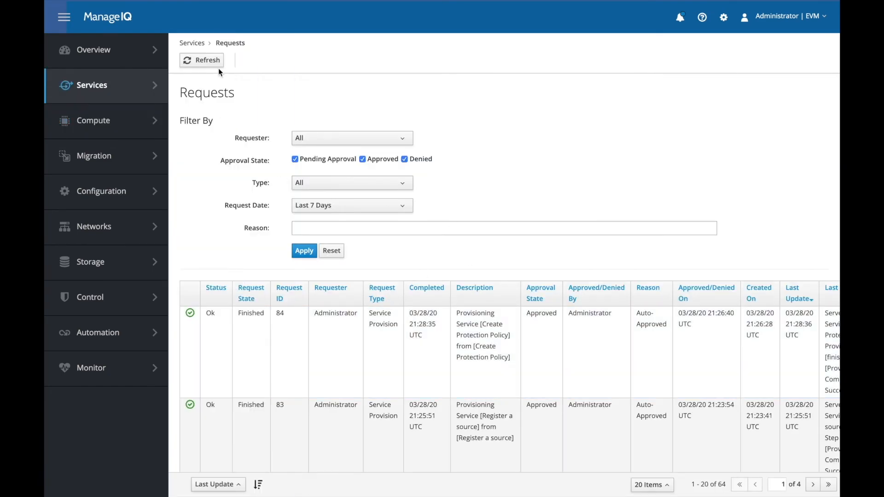
Step: Refresh the service requests for the Create a Protection Job status, and open the protection jobs on the Cohesity cluster
click(217, 65)
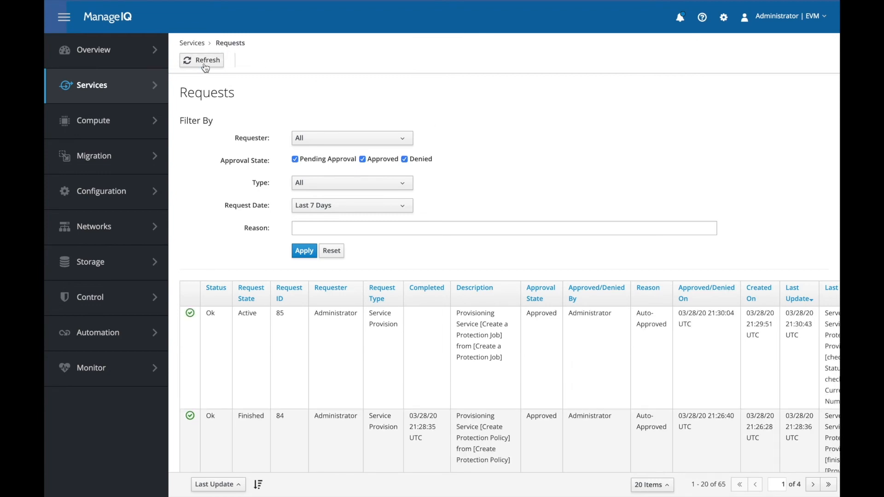
click(205, 63)
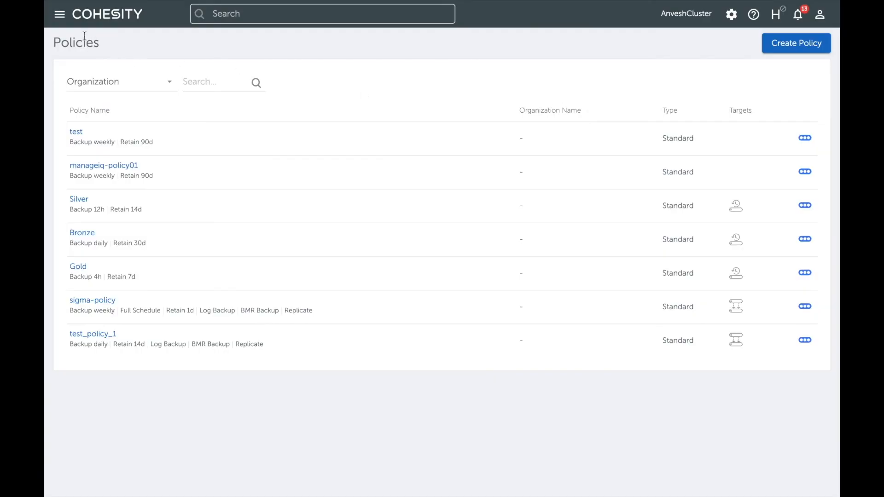
click(60, 15)
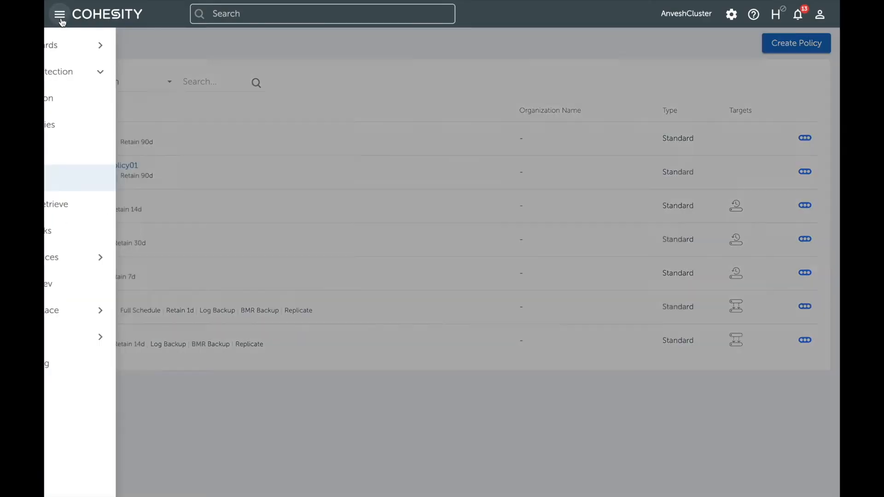
click(101, 99)
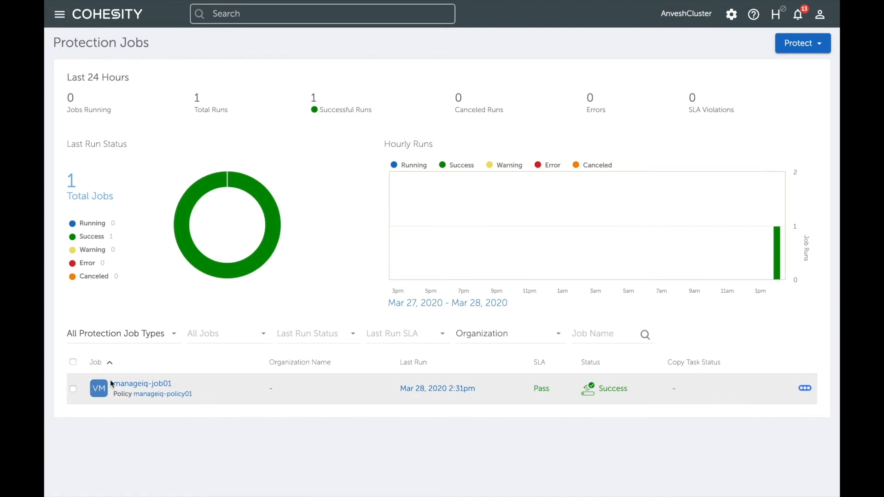
Step: Open manageiq-job01 and examine its settings with the protected VMs shown, as well as its job runs
click(127, 384)
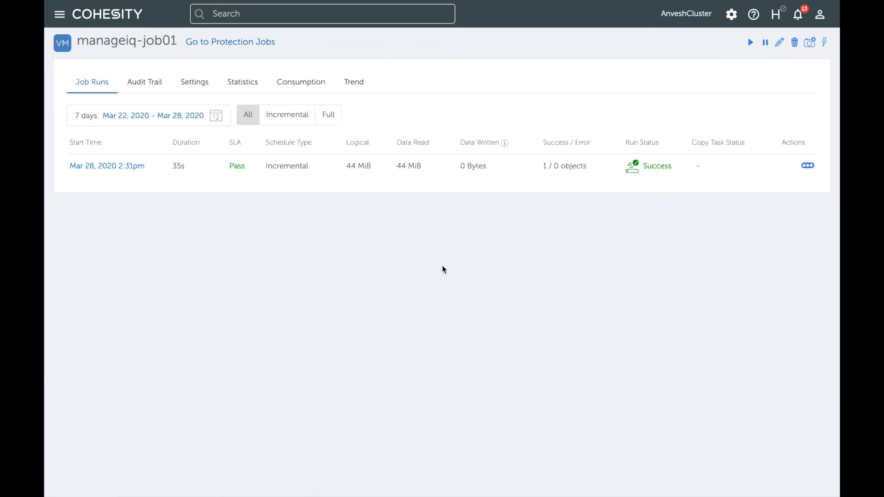
click(242, 83)
click(197, 83)
click(449, 147)
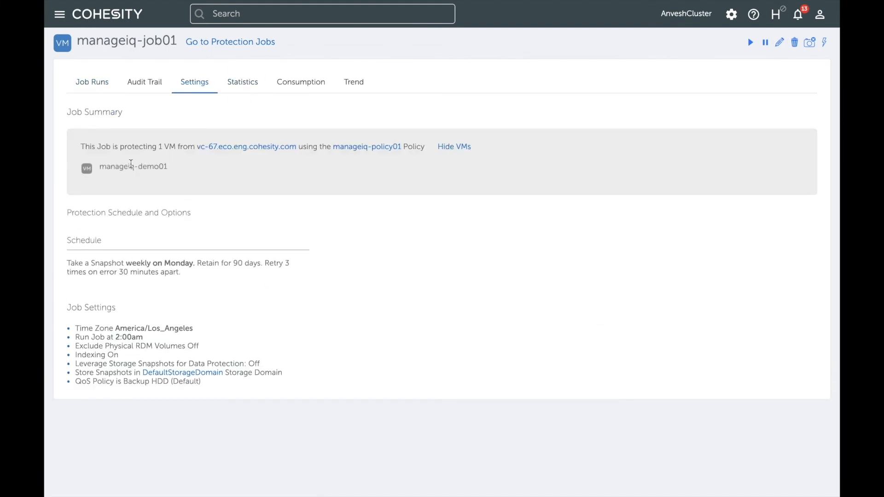
click(91, 89)
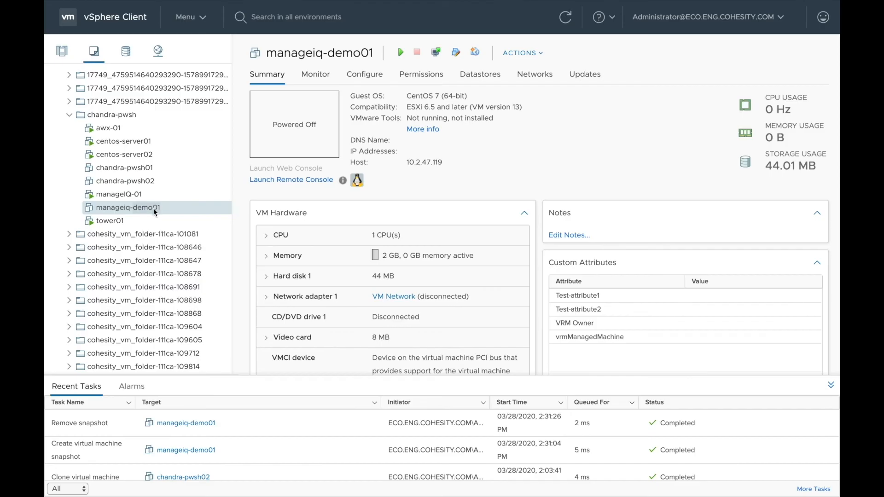
Step: In the vSphere Client, delete the manageiq-demo01 virtual machine from disk
right_click(155, 208)
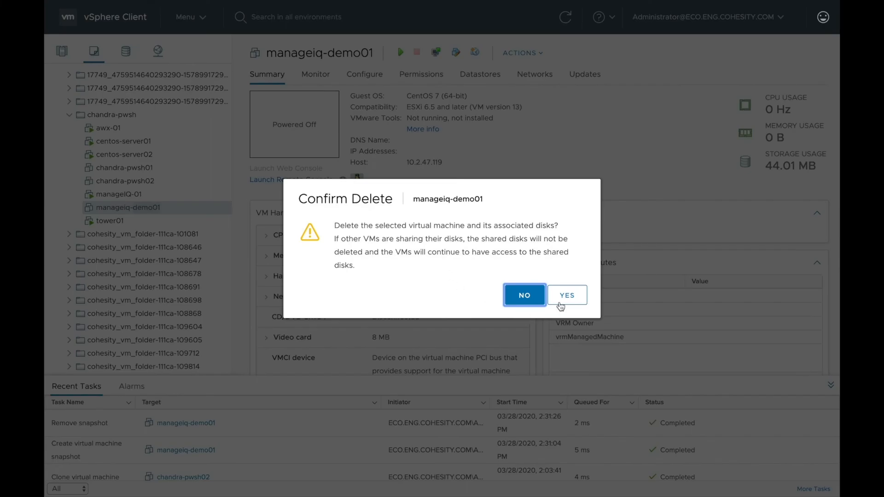
click(564, 301)
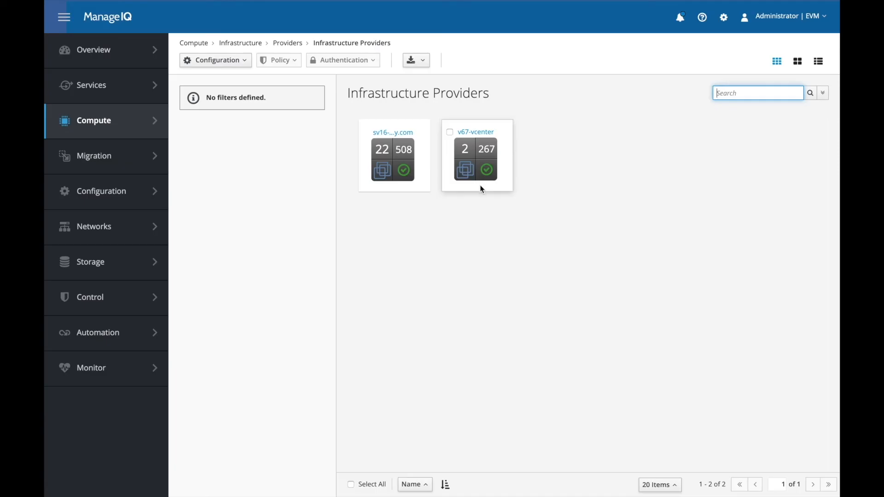
Step: In ManageIQ, open the Restore VM request for v67-vcenter and set the restore job name to manageiq-demo01
click(468, 156)
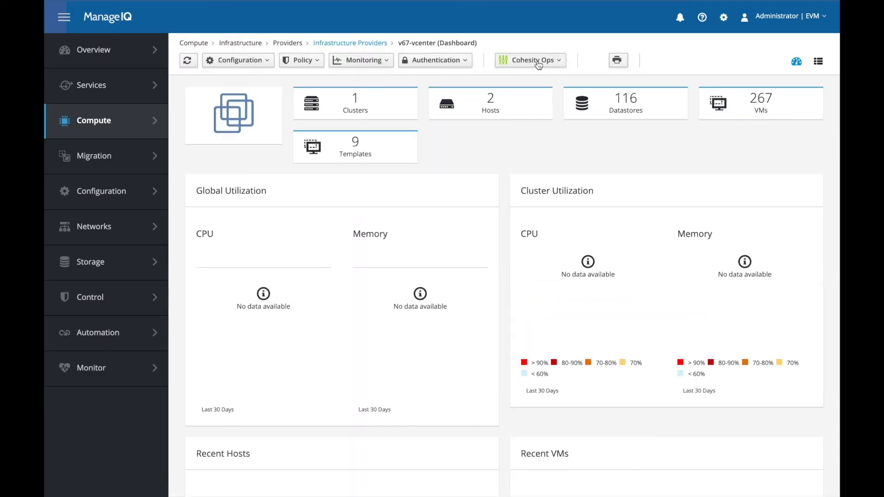
click(538, 62)
click(522, 119)
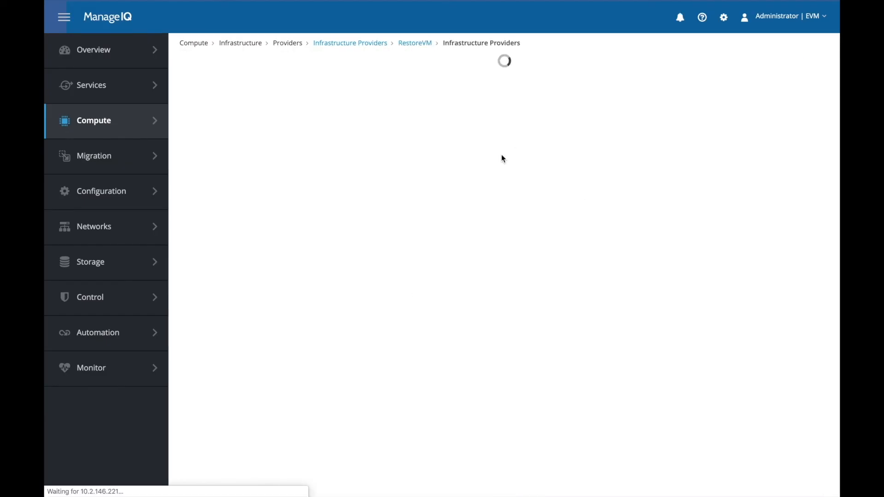
drag(468, 140, 343, 141)
drag(431, 162, 349, 168)
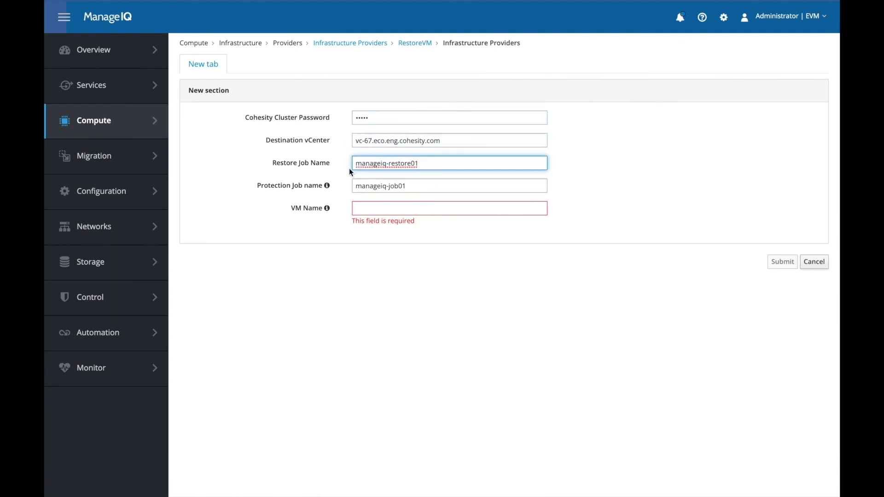
key(Left)
key(Left)
key(ctrl+shift+Left)
text(demo)
key(Tab)
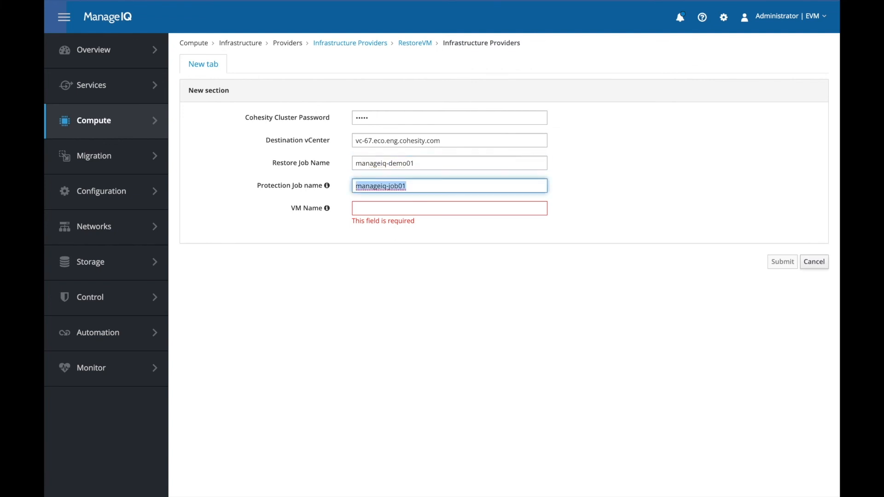
Step: Enter manageiq-demo01 as the VM to restore from manageiq-job01 and submit the request
click(411, 202)
text(man)
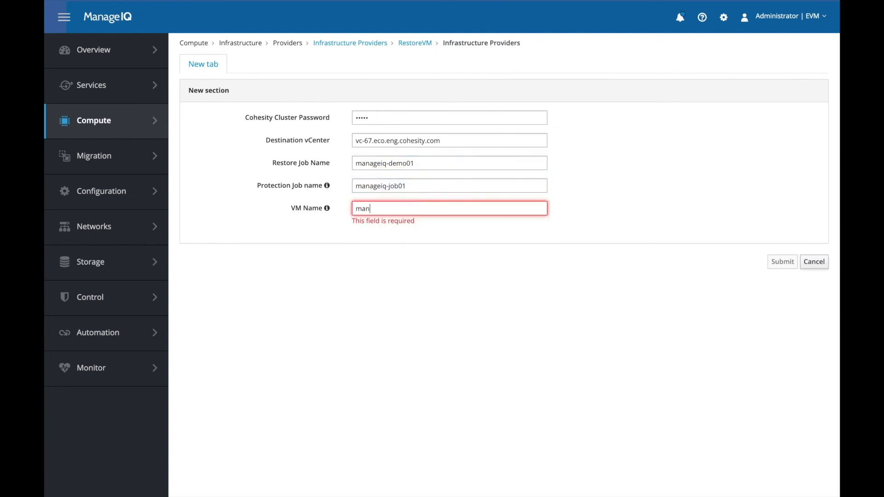
text(ageiq-demo)
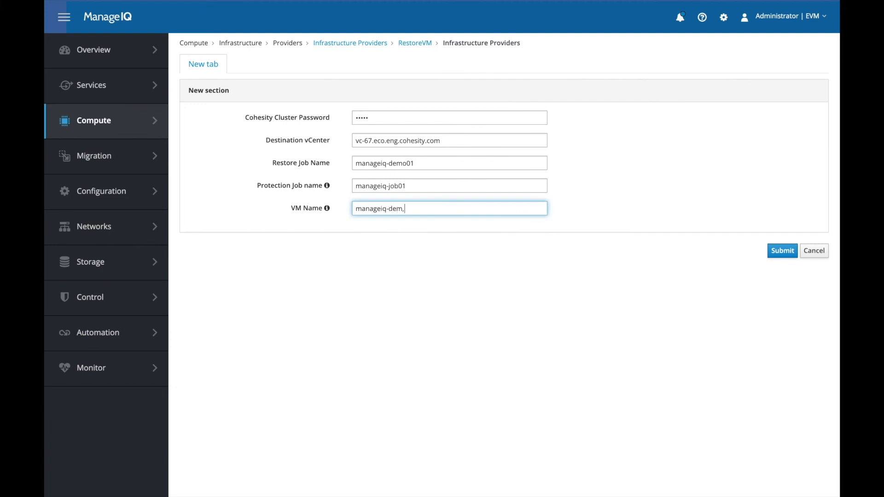
text(01)
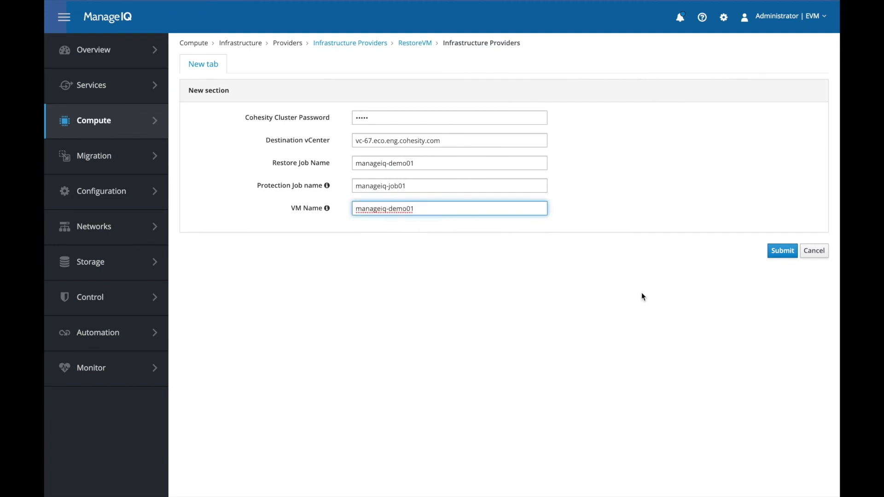
click(780, 251)
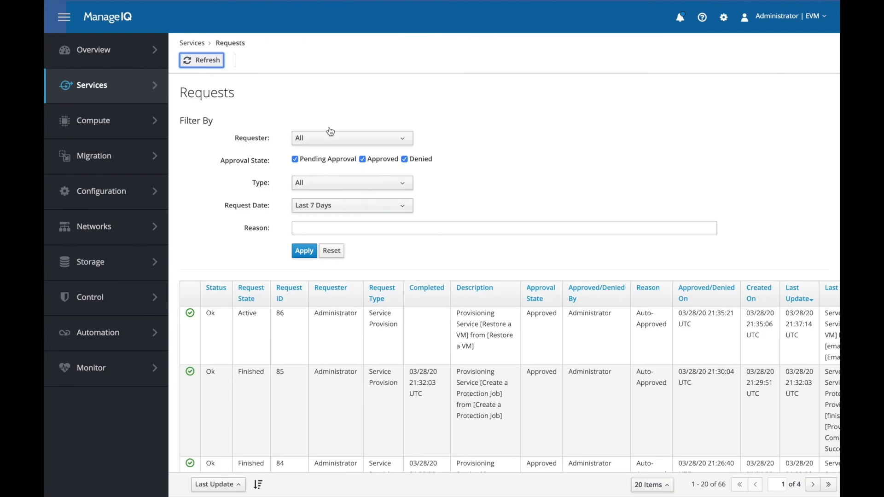
Step: Refresh the service requests and check the status of the Restore a VM request
click(203, 61)
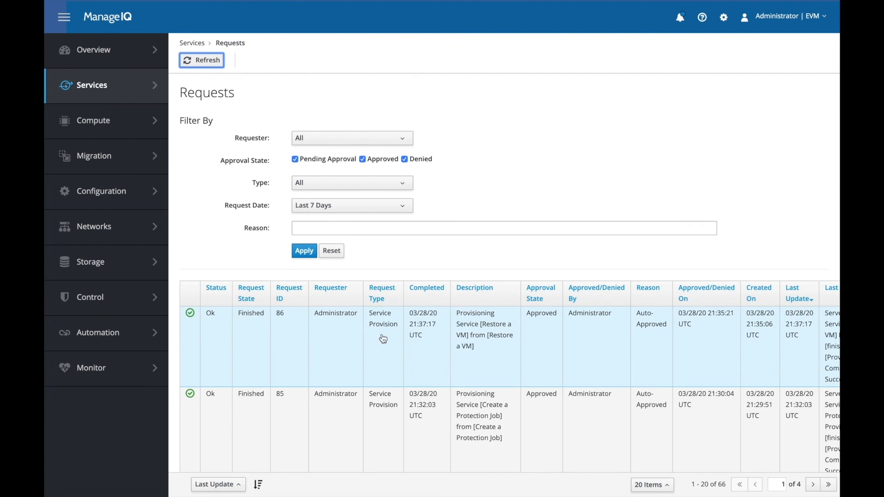
click(518, 172)
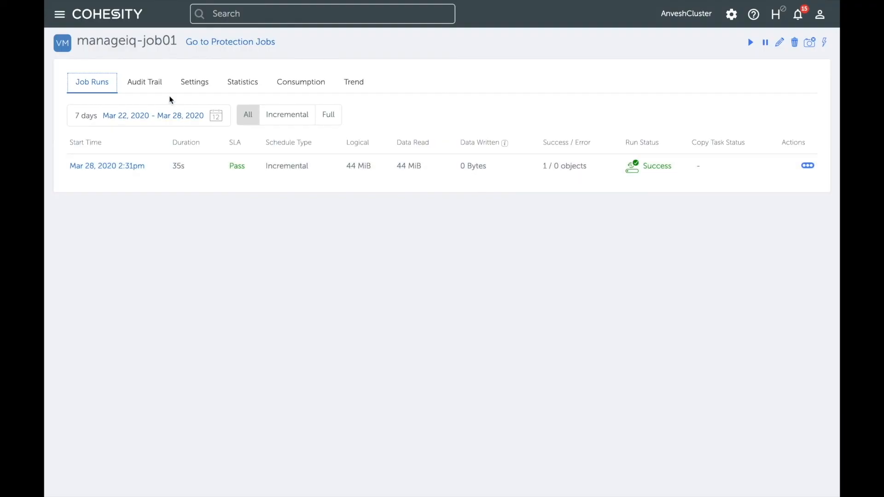
Step: Check the recoveries on the Cohesity cluster, and open the summary of restored-manageiq-demo01 in the vSphere Client
click(59, 14)
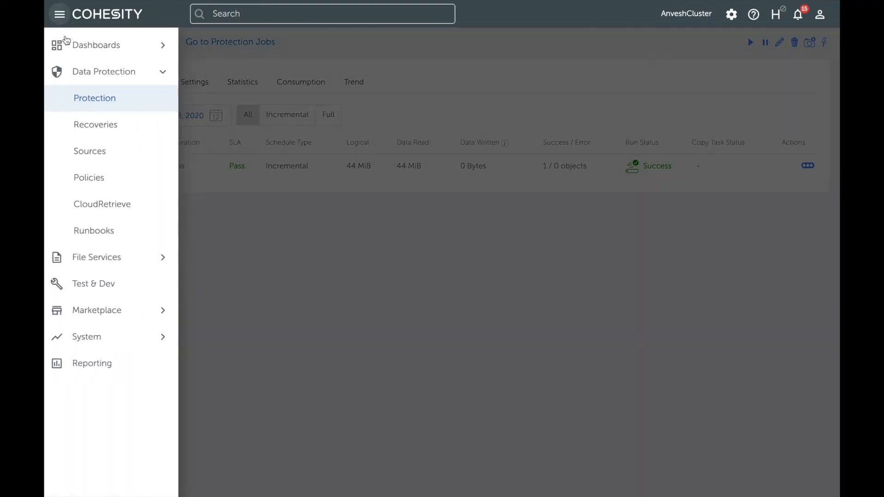
click(103, 125)
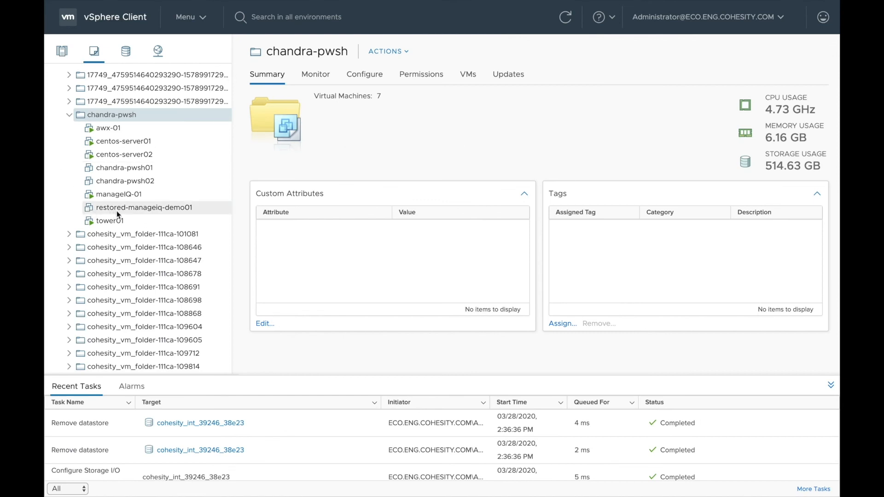
click(154, 208)
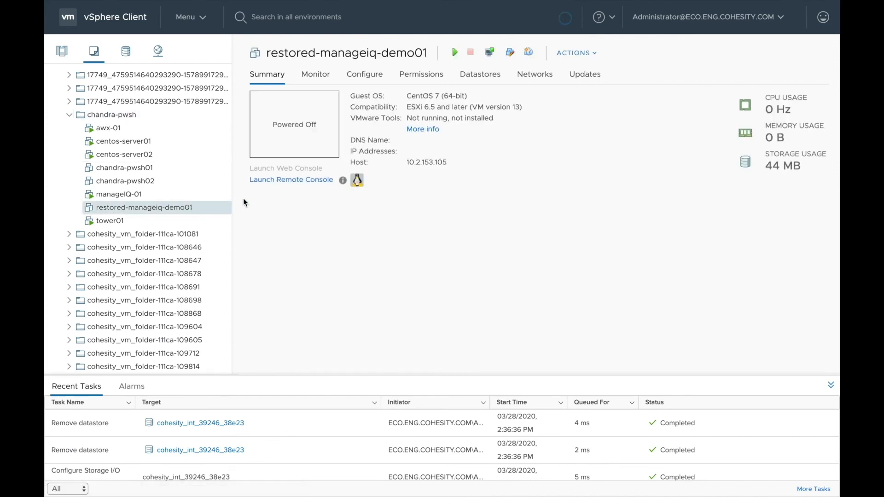